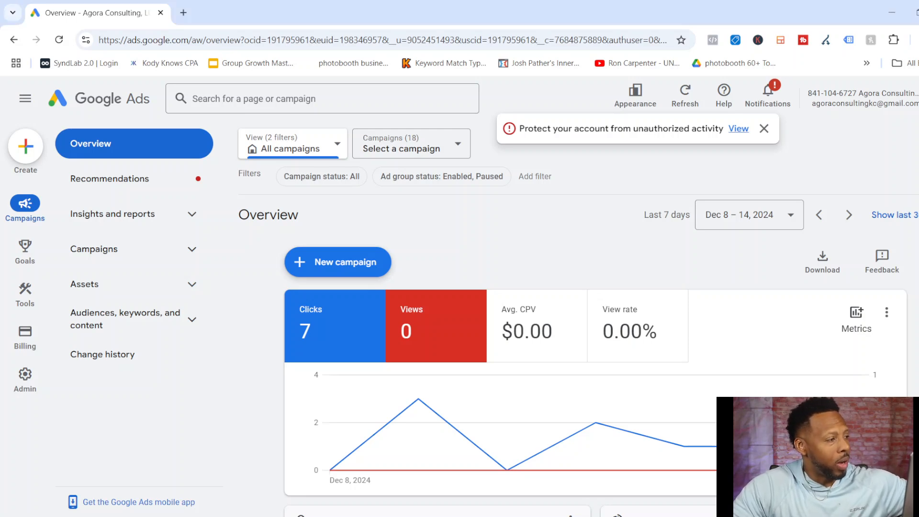
# Start a new campaign without a goal's guidance and choose Search as the campaign type.
pyautogui.click(26, 146)
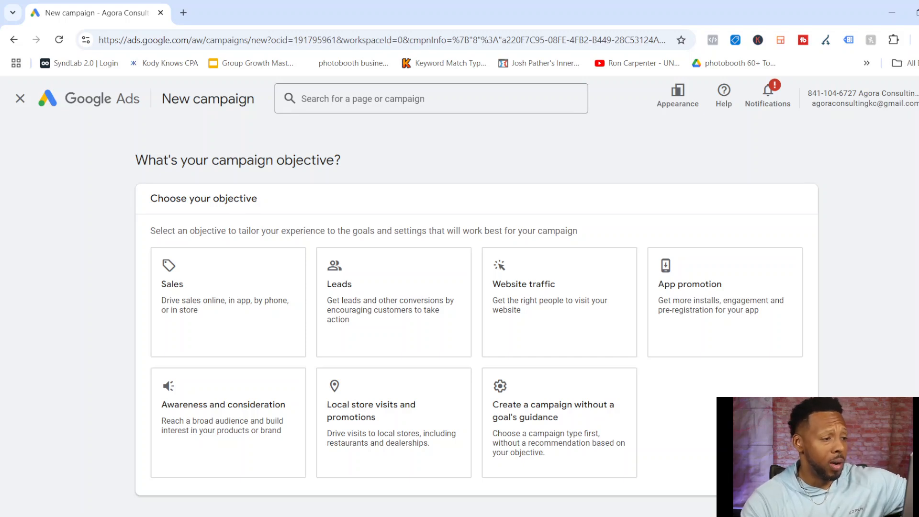
pyautogui.scroll(-2, 476, 287)
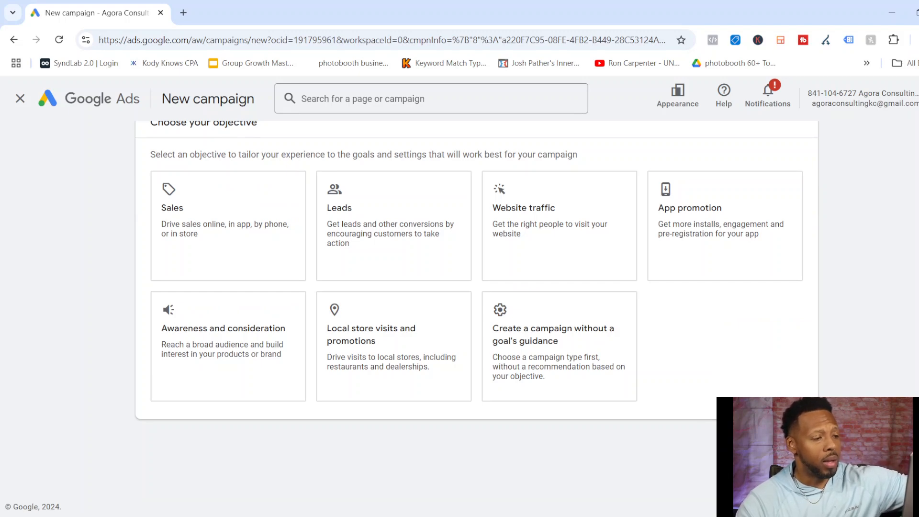
pyautogui.click(559, 344)
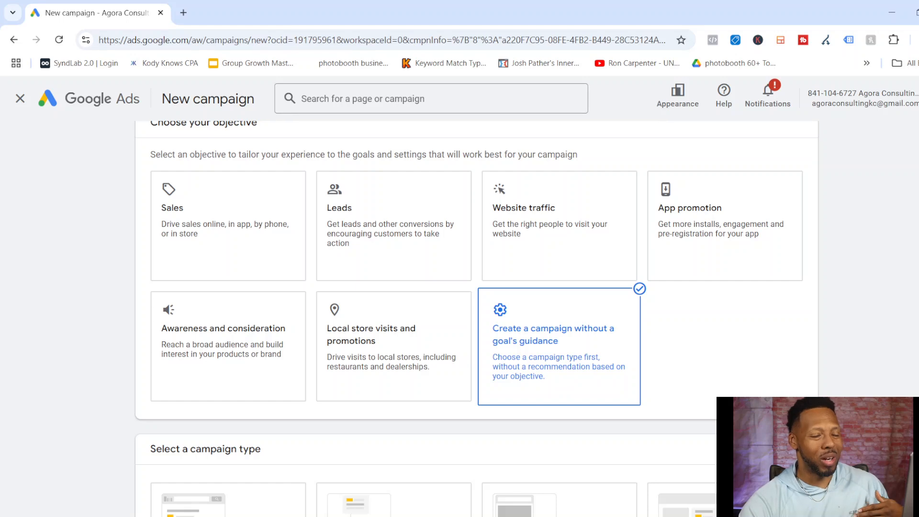
pyautogui.scroll(-6, 477, 319)
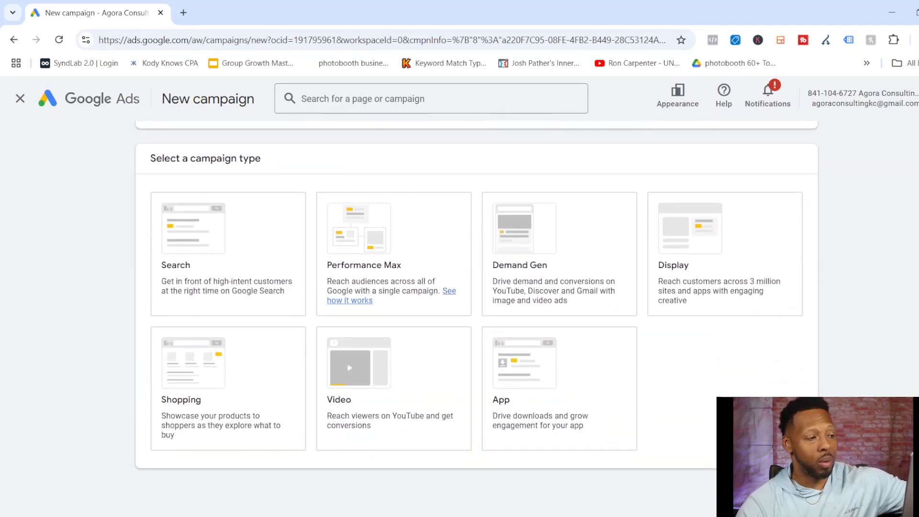
pyautogui.click(228, 254)
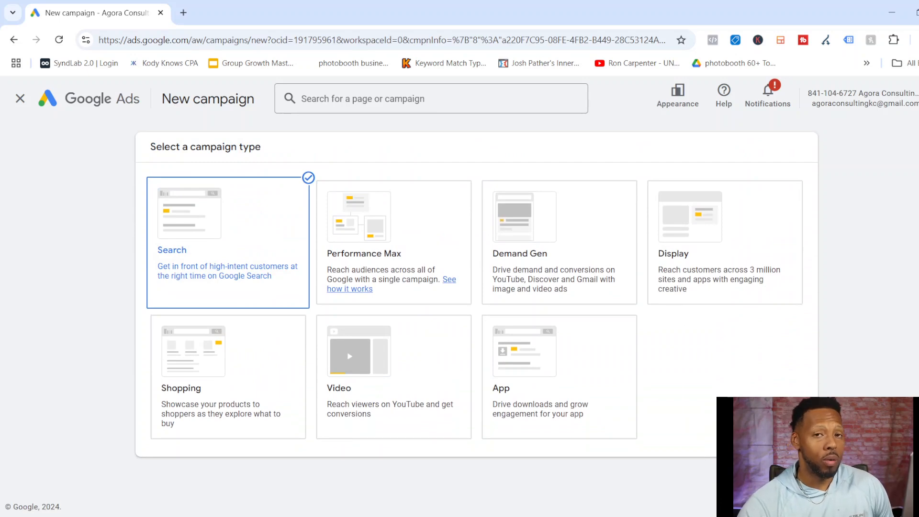
pyautogui.scroll(-1, 412, 319)
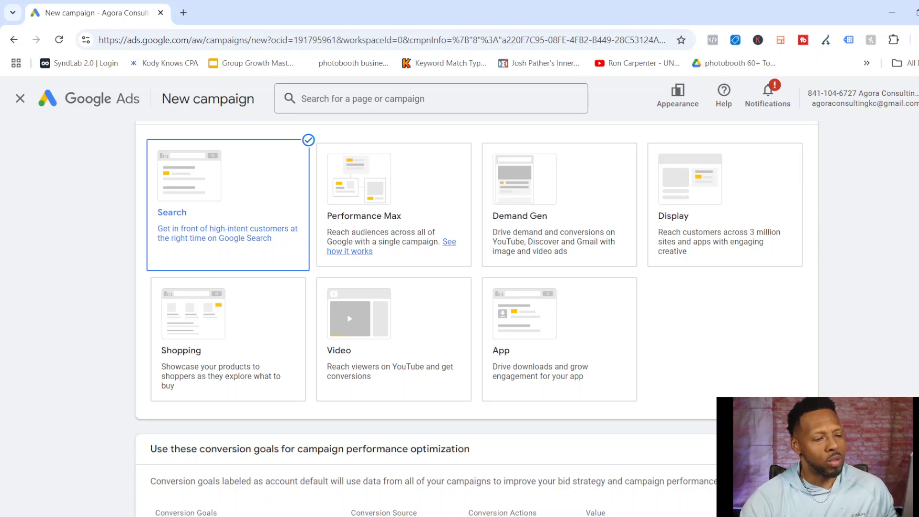
pyautogui.scroll(3, 477, 316)
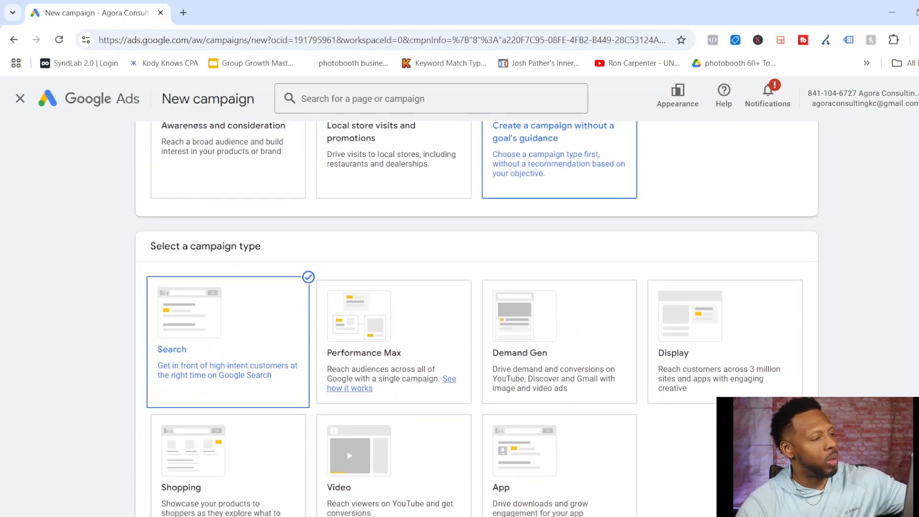
pyautogui.scroll(-4, 477, 316)
pyautogui.scroll(-2, 477, 316)
pyautogui.scroll(5, 477, 316)
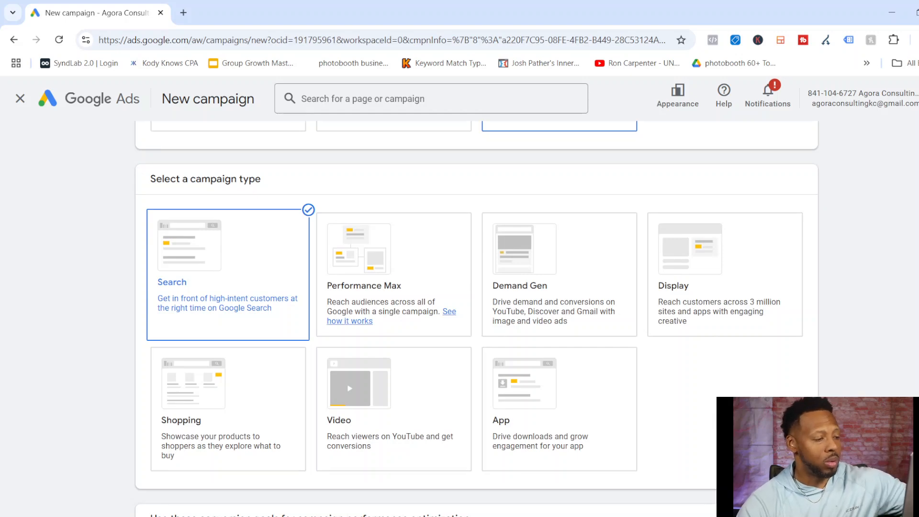
pyautogui.click(394, 409)
pyautogui.scroll(-3, 477, 316)
pyautogui.scroll(-5, 477, 316)
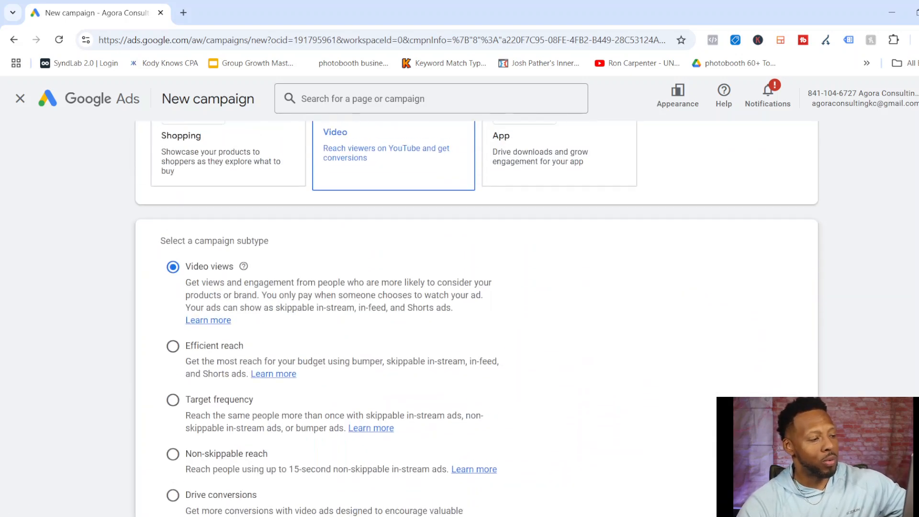
pyautogui.scroll(3, 477, 316)
pyautogui.scroll(3, 477, 316)
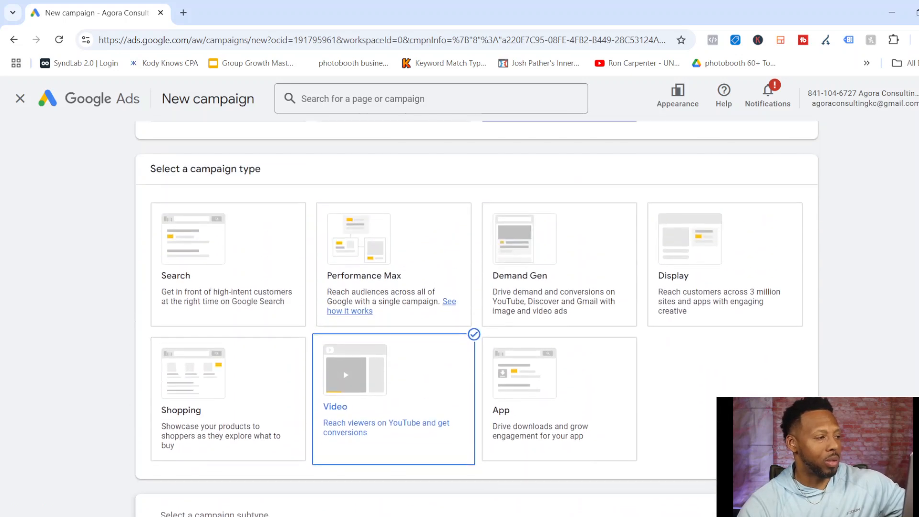
pyautogui.click(228, 264)
pyautogui.scroll(-1, 477, 316)
pyautogui.scroll(-2, 477, 316)
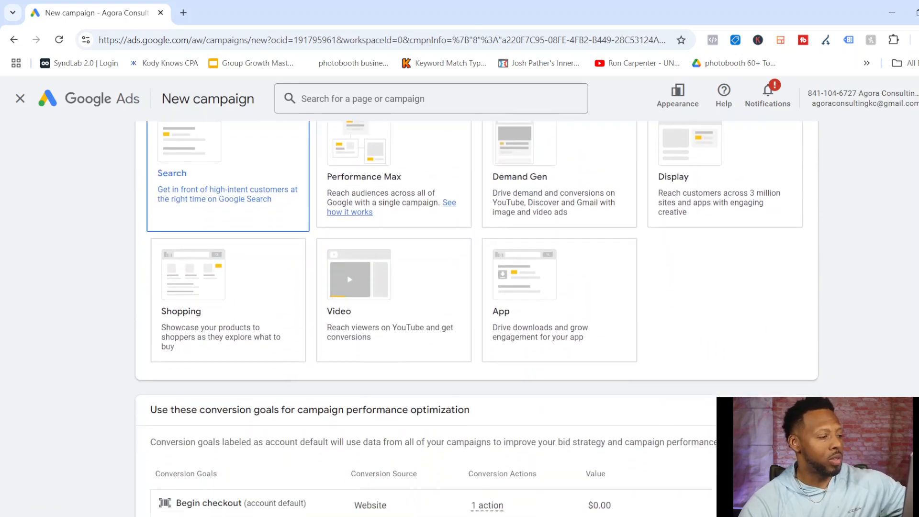
pyautogui.click(184, 12)
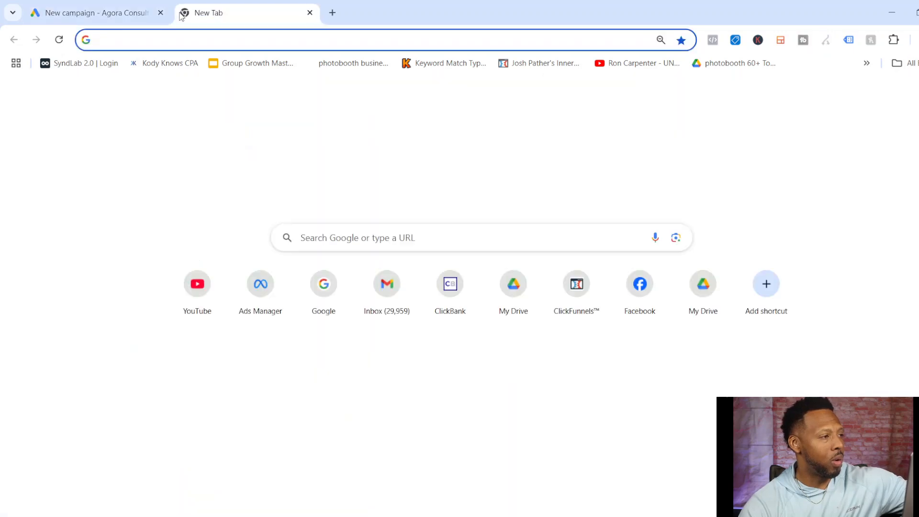
pyautogui.hotkey('ctrl', 'w')
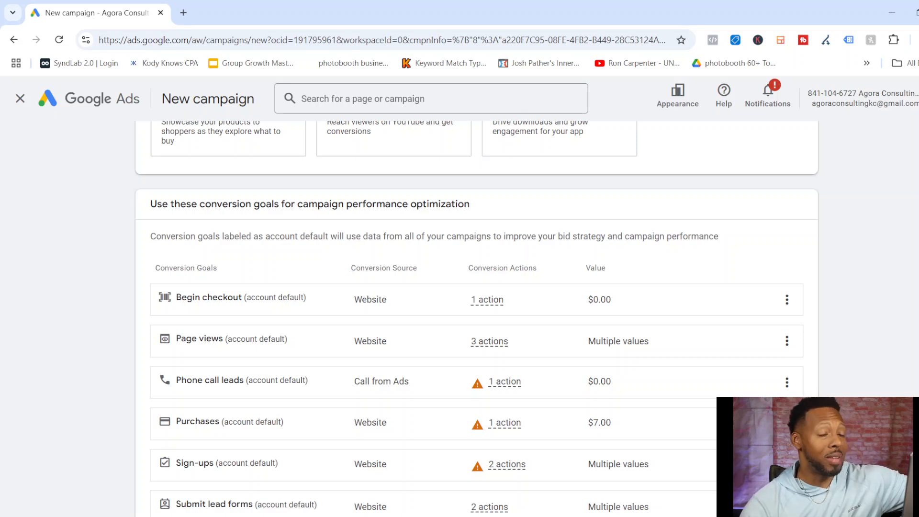
# Remove the Submit lead forms, Sign-ups, Purchases, Phone call leads and Begin checkout conversion goals, keeping only Page views.
pyautogui.scroll(-3, 474, 311)
pyautogui.scroll(1, 474, 312)
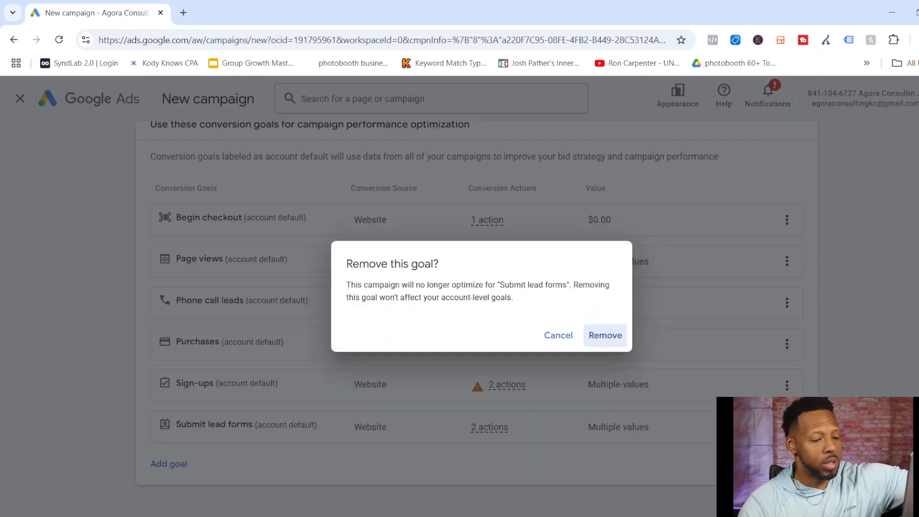
pyautogui.press('Return')
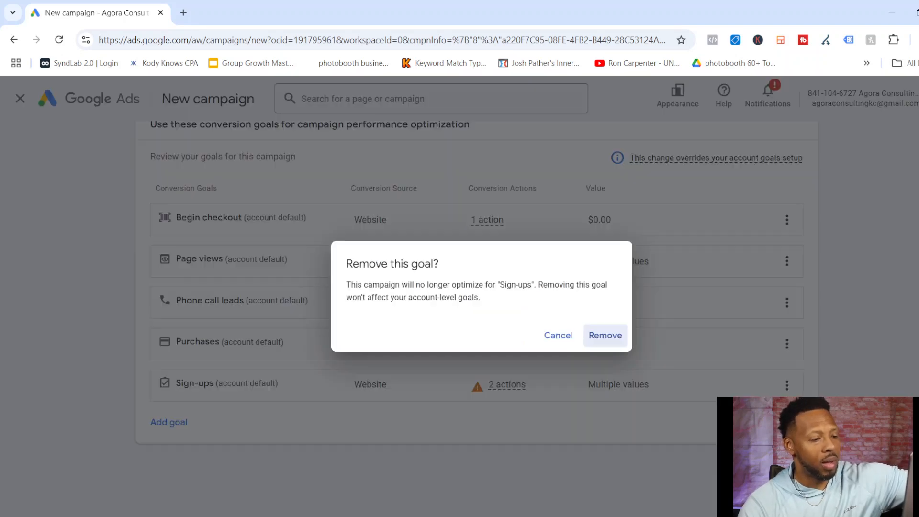
pyautogui.press('Return')
pyautogui.click(787, 361)
pyautogui.click(846, 371)
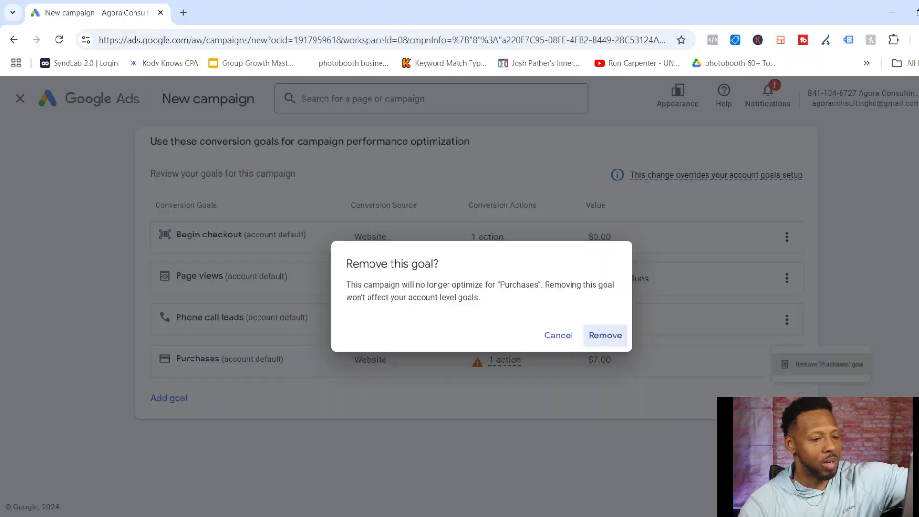
pyautogui.press('Return')
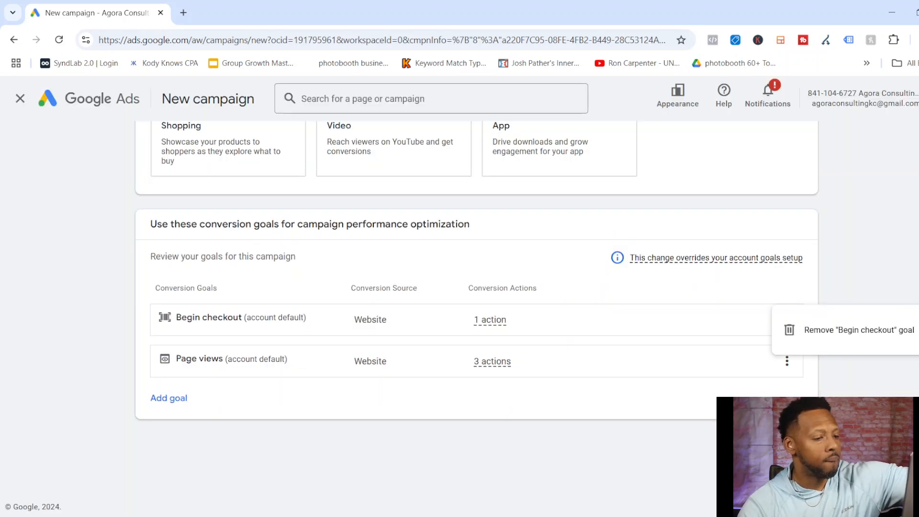
pyautogui.click(845, 329)
pyautogui.press('Return')
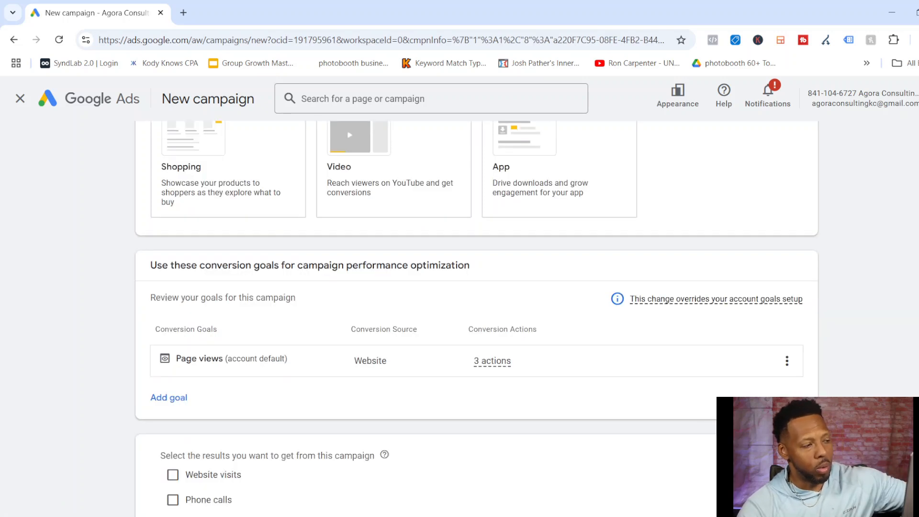
# Name the campaign "target bellyfat" and start it as a new campaign instead of finishing a saved draft.
pyautogui.scroll(-2, 477, 318)
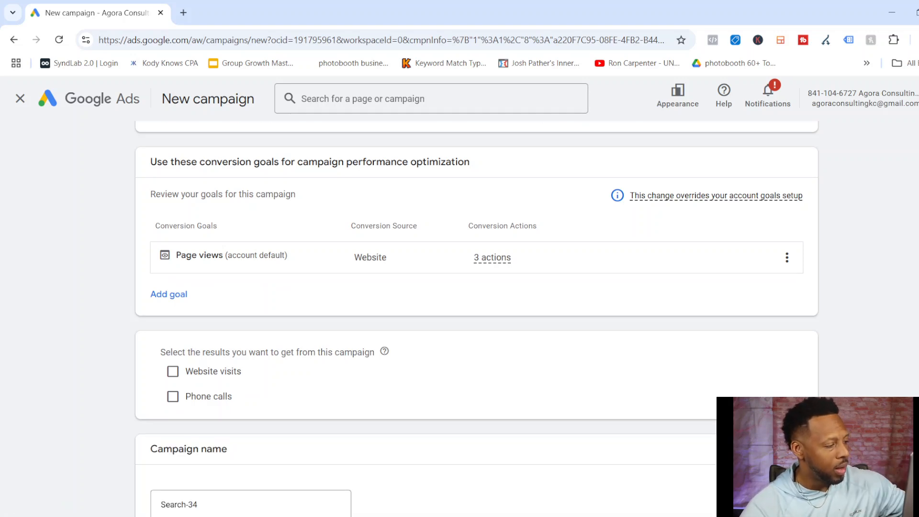
pyautogui.scroll(-3, 431, 316)
pyautogui.click(197, 389)
pyautogui.press('BackSpace')
pyautogui.press('BackSpace')
pyautogui.press('BackSpace')
pyautogui.press('BackSpace')
pyautogui.press('BackSpace')
pyautogui.press('BackSpace')
pyautogui.press('BackSpace')
pyautogui.press('BackSpace')
pyautogui.press('BackSpace')
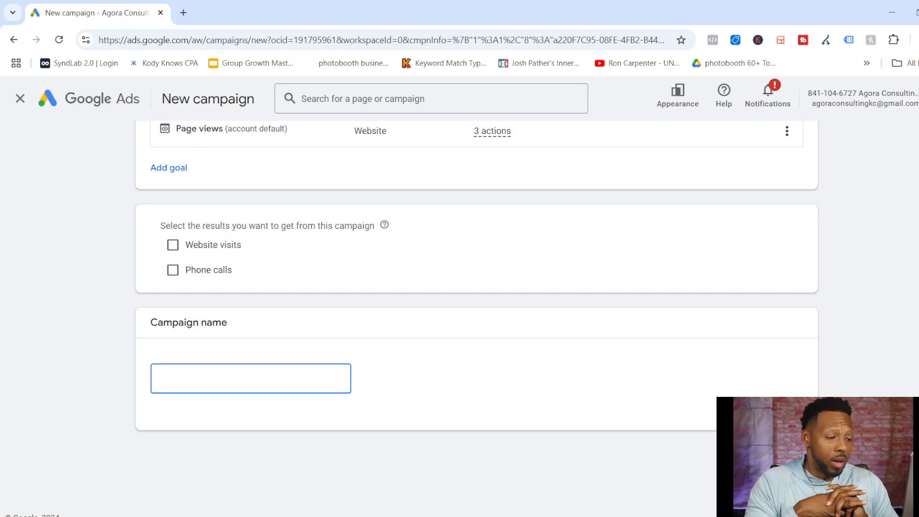
pyautogui.write('target bellfat')
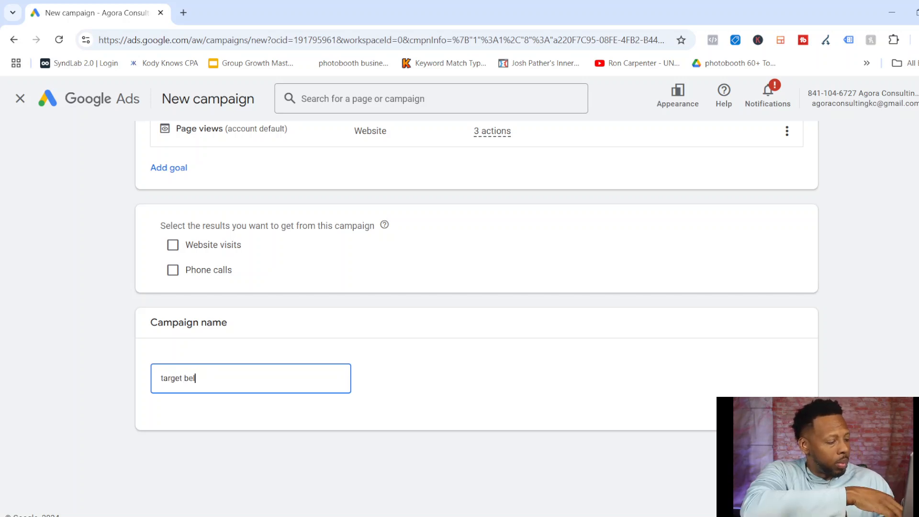
pyautogui.press('BackSpace')
pyautogui.press('BackSpace')
pyautogui.press('BackSpace')
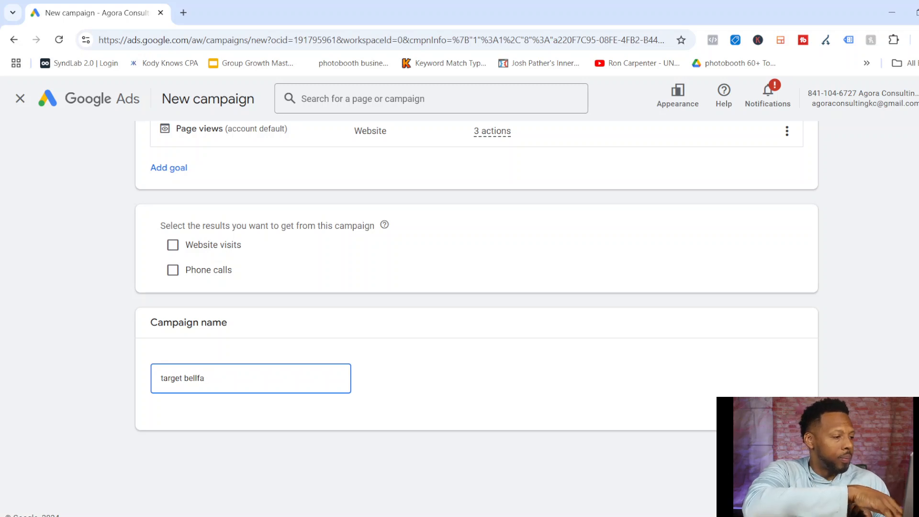
pyautogui.write('yfat')
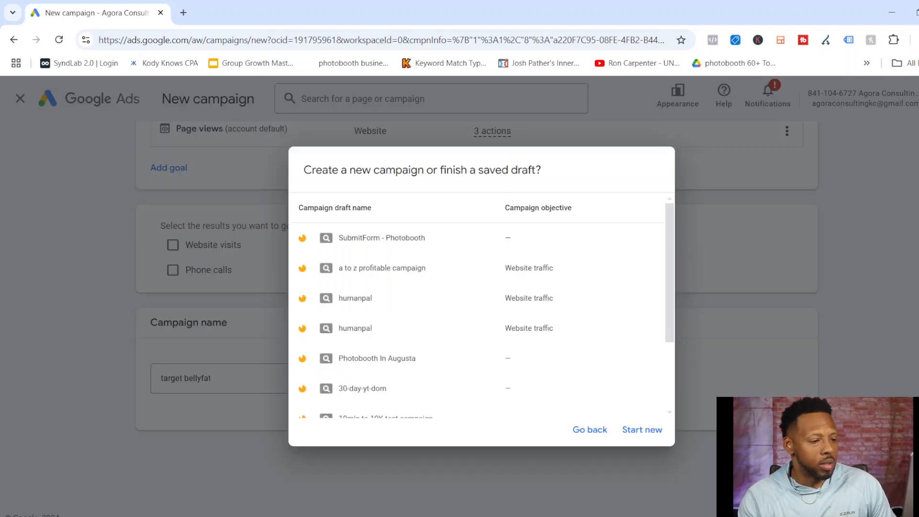
pyautogui.press('Return')
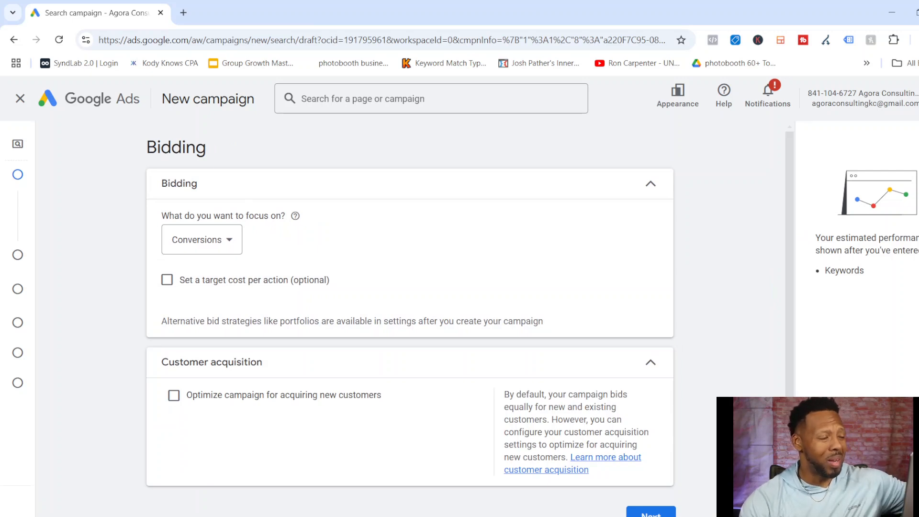
# Set the bidding focus to Clicks without a maximum cost per click limit and continue to the campaign settings.
pyautogui.scroll(-1, 416, 324)
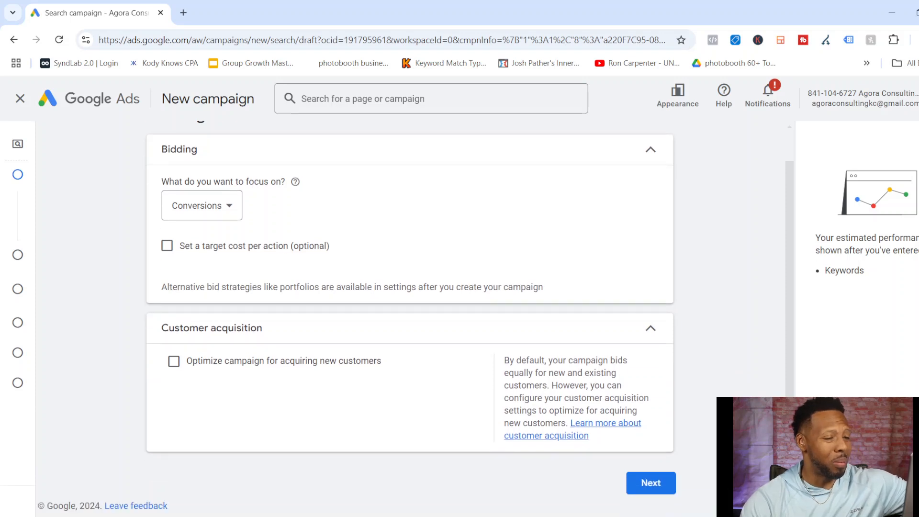
pyautogui.click(201, 205)
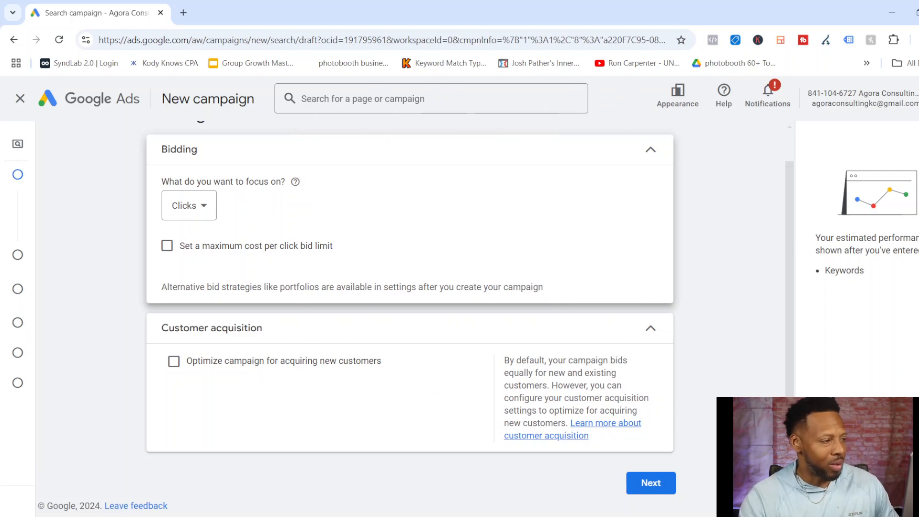
pyautogui.click(166, 245)
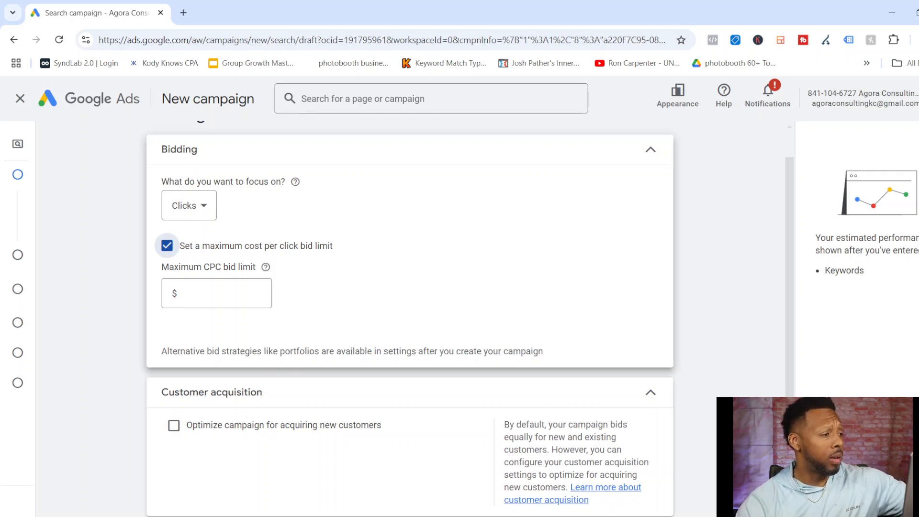
pyautogui.click(167, 246)
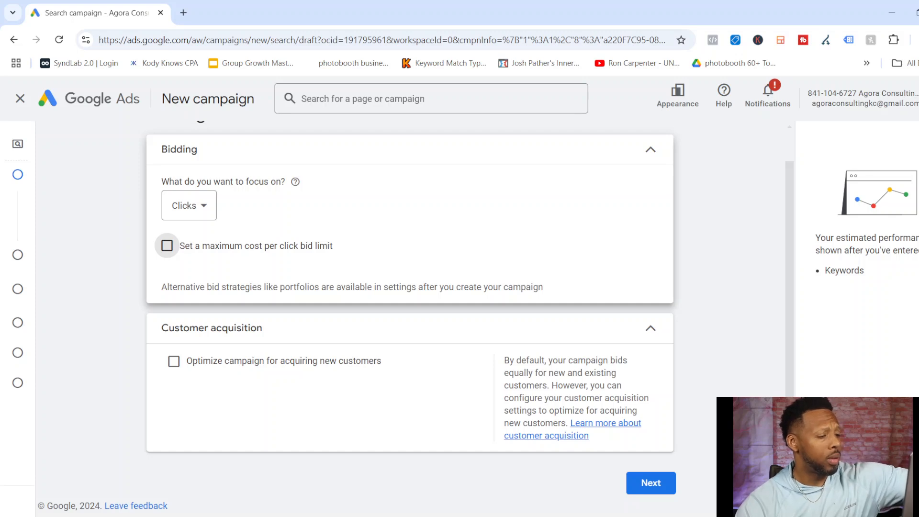
pyautogui.click(651, 483)
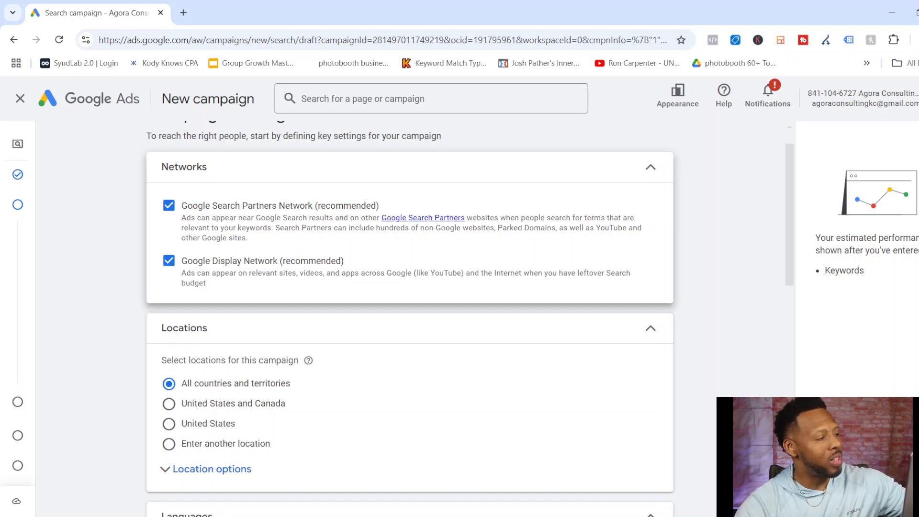
# Exclude the Google Search Partners Network and the Google Display Network from the campaign.
pyautogui.click(168, 205)
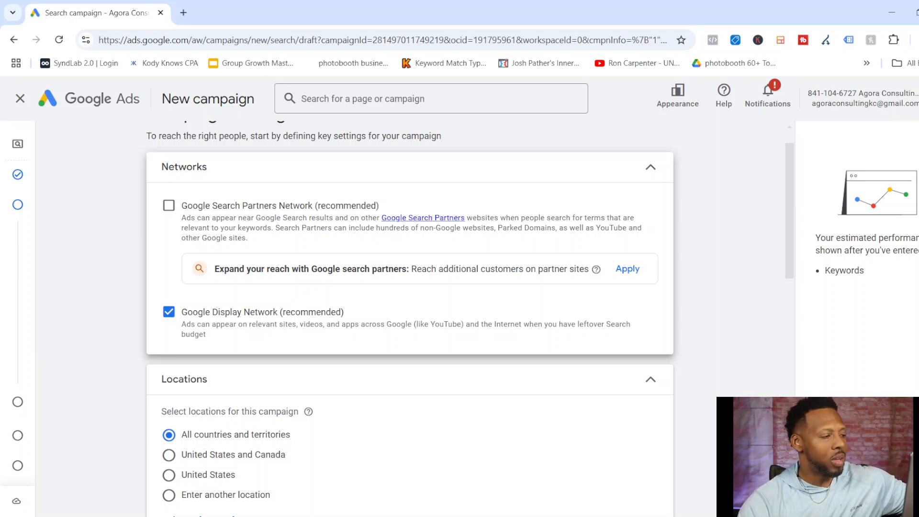
pyautogui.click(168, 311)
pyautogui.scroll(-4, 410, 317)
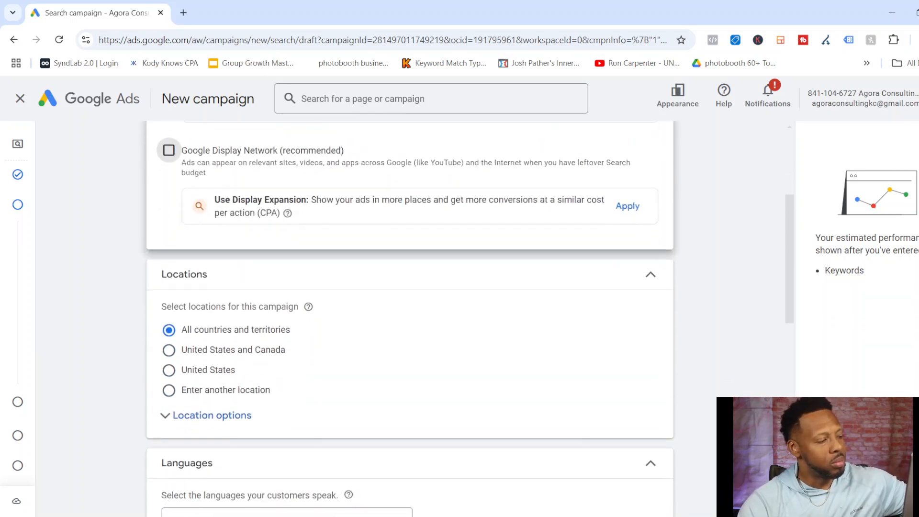
# Switch the campaign to custom locations and include the city of Atlanta, Georgia, United States and the country Australia.
pyautogui.scroll(-2, 410, 316)
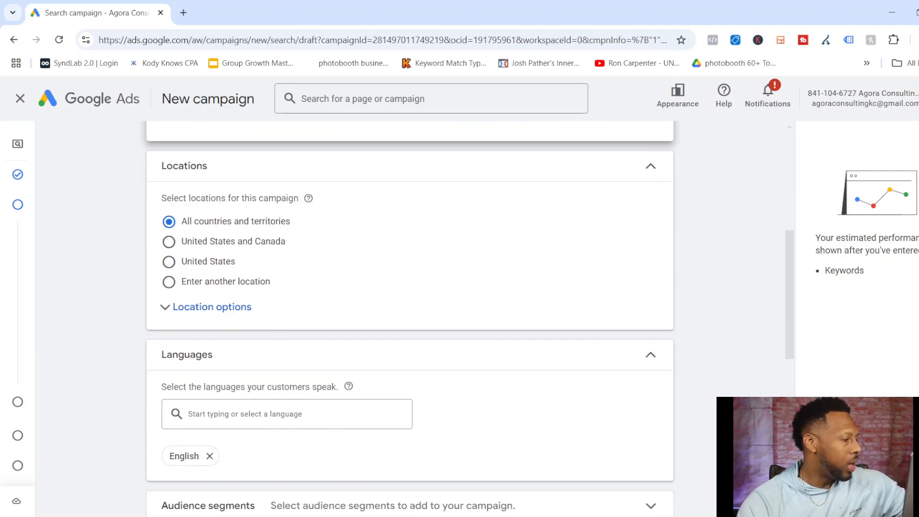
pyautogui.scroll(-1, 410, 316)
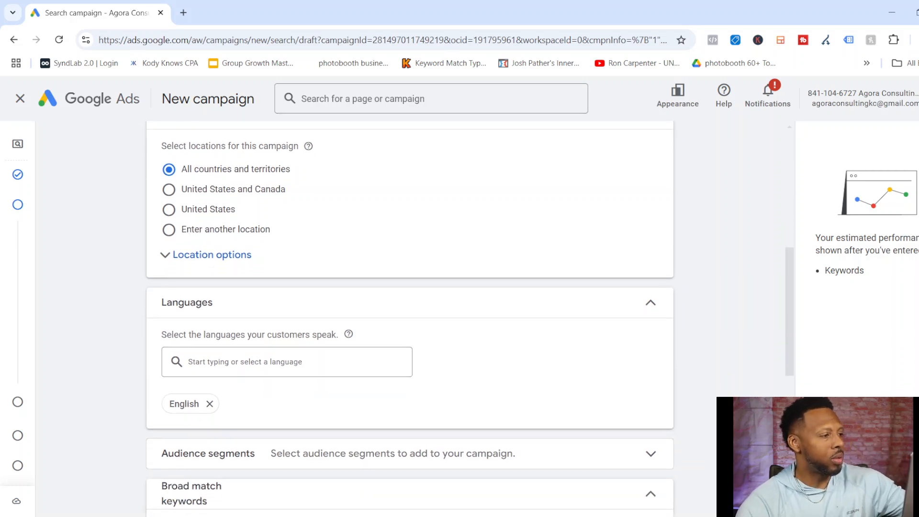
pyautogui.click(168, 230)
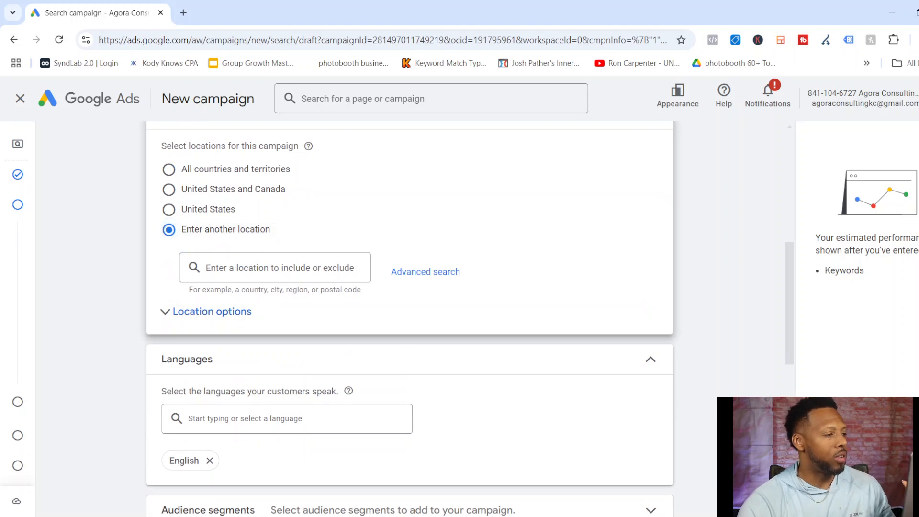
pyautogui.click(294, 268)
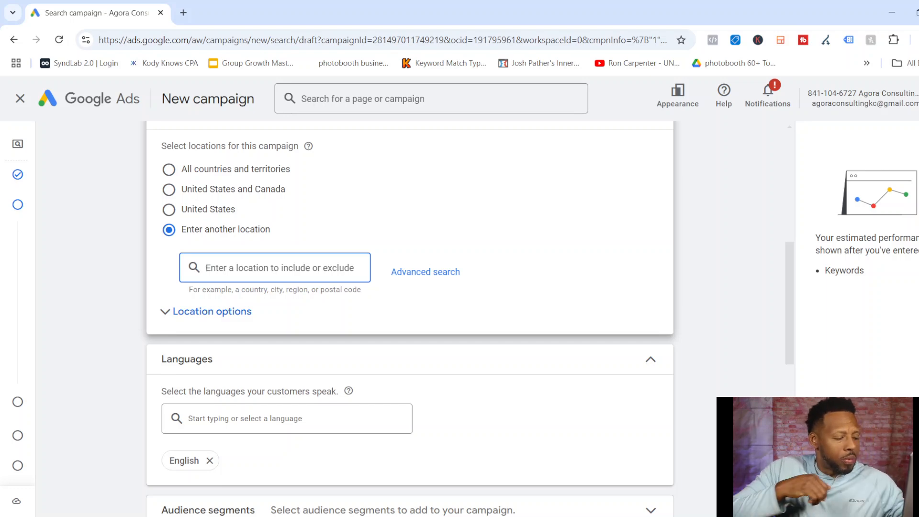
pyautogui.write('atlanta')
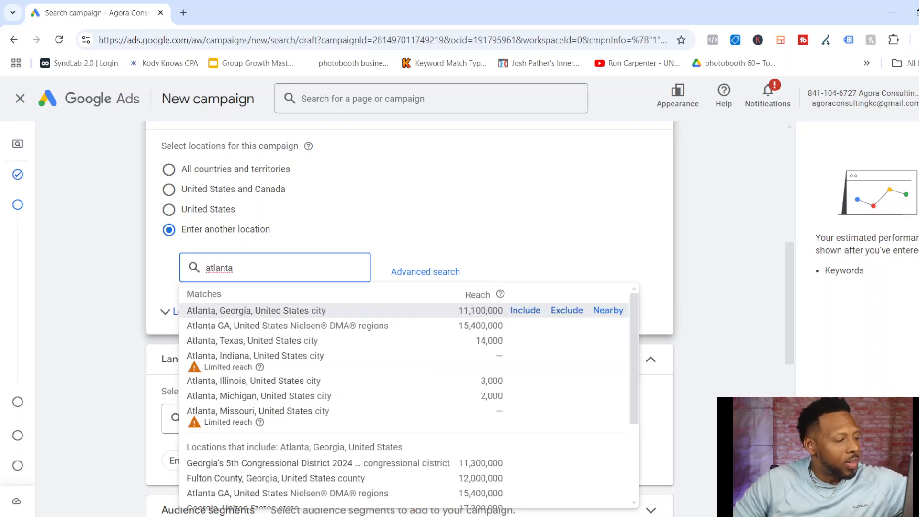
pyautogui.press('Return')
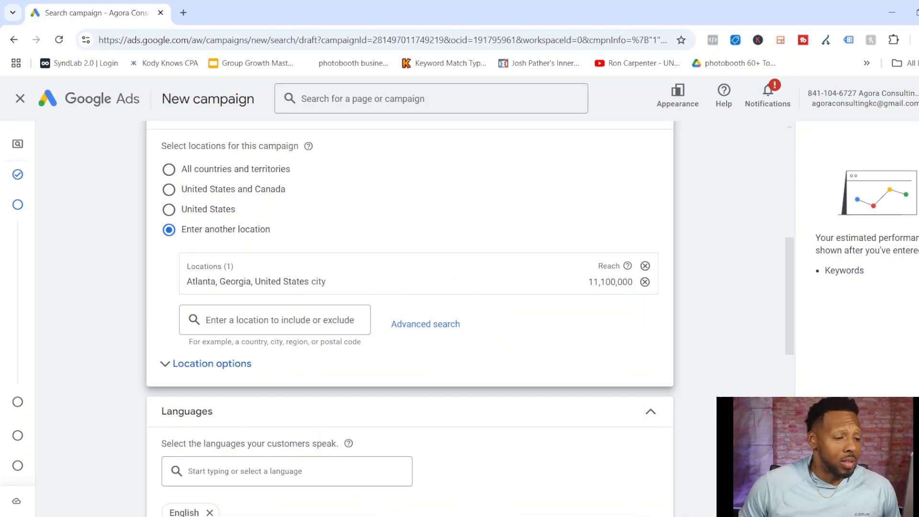
pyautogui.click(274, 320)
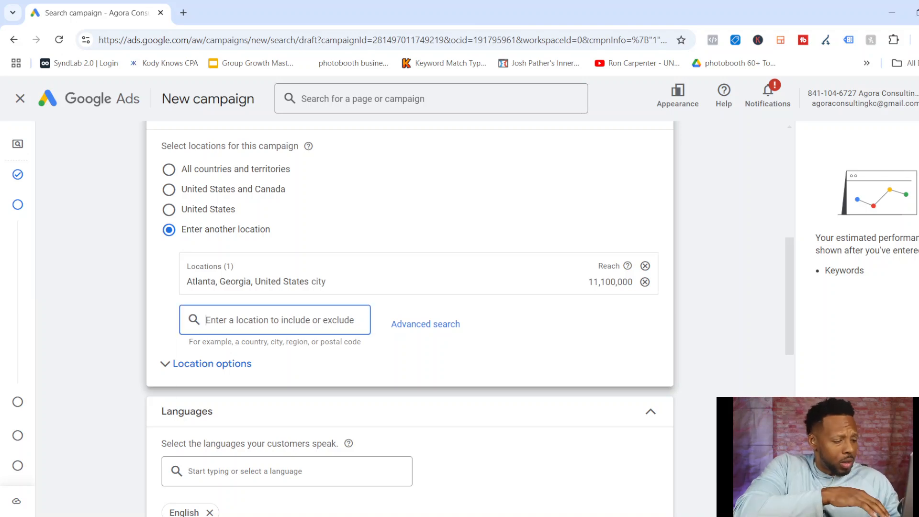
pyautogui.write('autrslia')
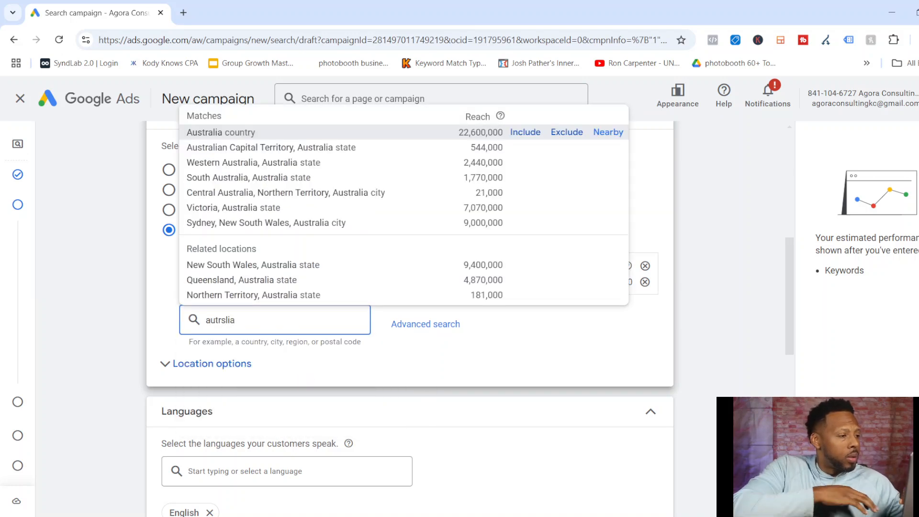
pyautogui.press('Return')
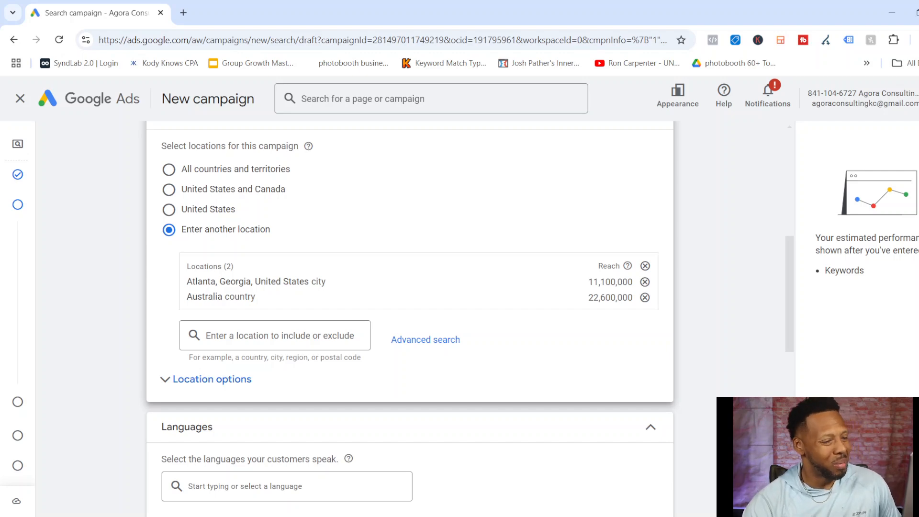
# Review the campaign's language choices, suggested audience segments and broad match keyword settings without changing them.
pyautogui.scroll(-5, 410, 312)
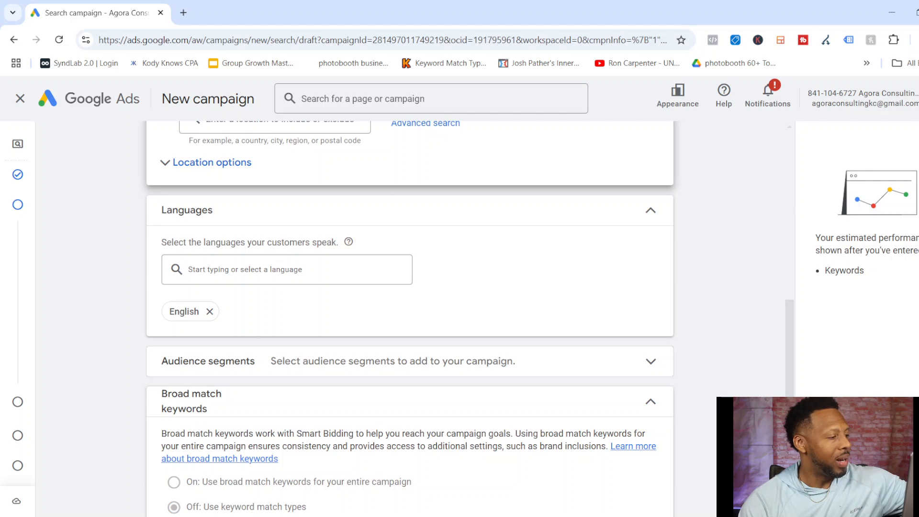
pyautogui.click(287, 270)
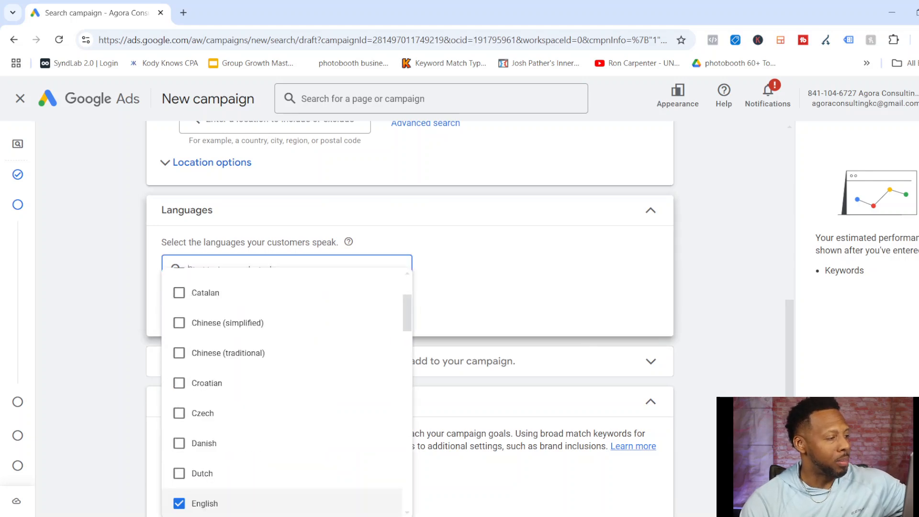
pyautogui.click(536, 268)
pyautogui.scroll(-3, 410, 316)
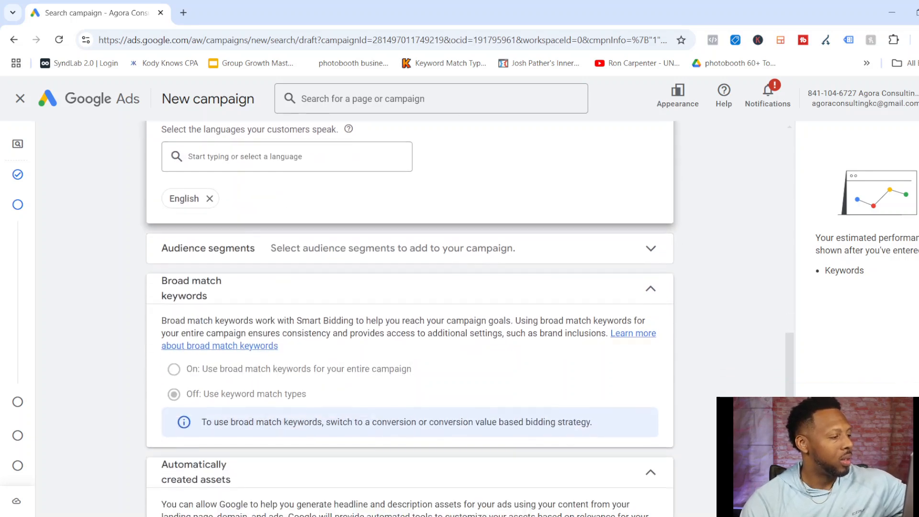
pyautogui.click(410, 226)
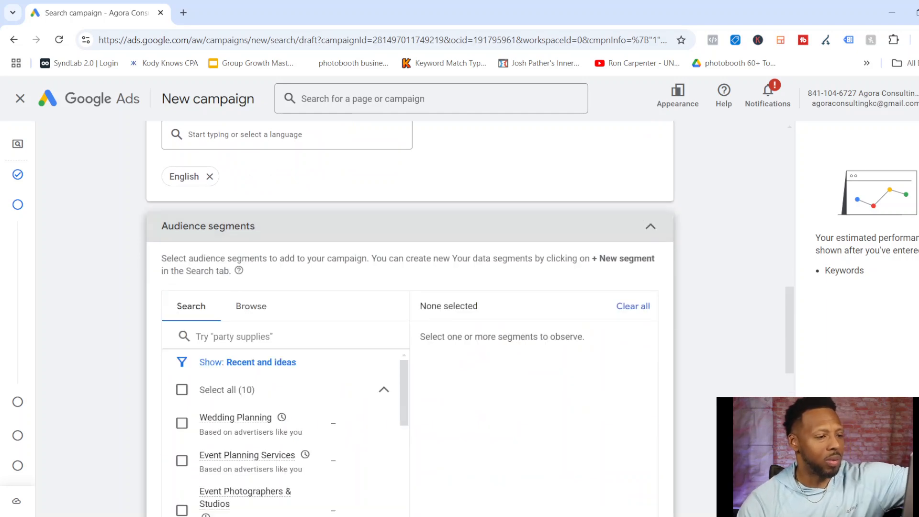
pyautogui.click(409, 226)
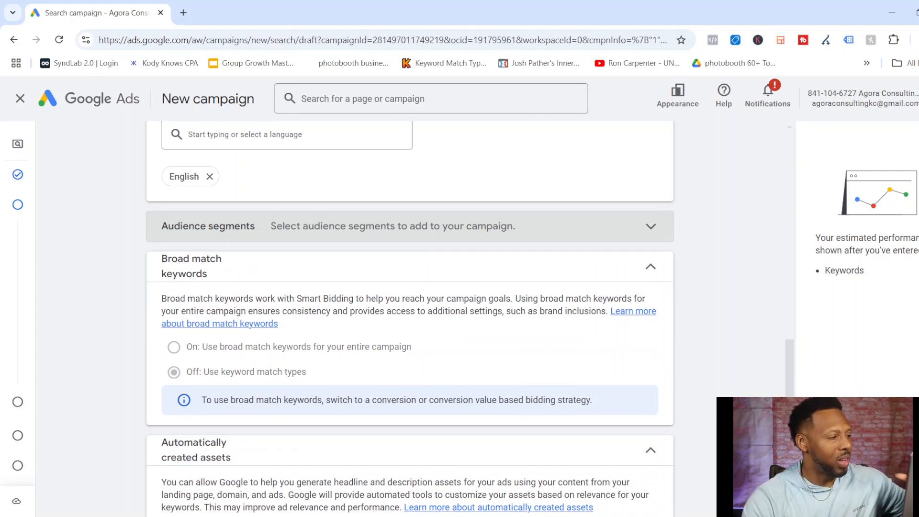
pyautogui.scroll(-2, 470, 318)
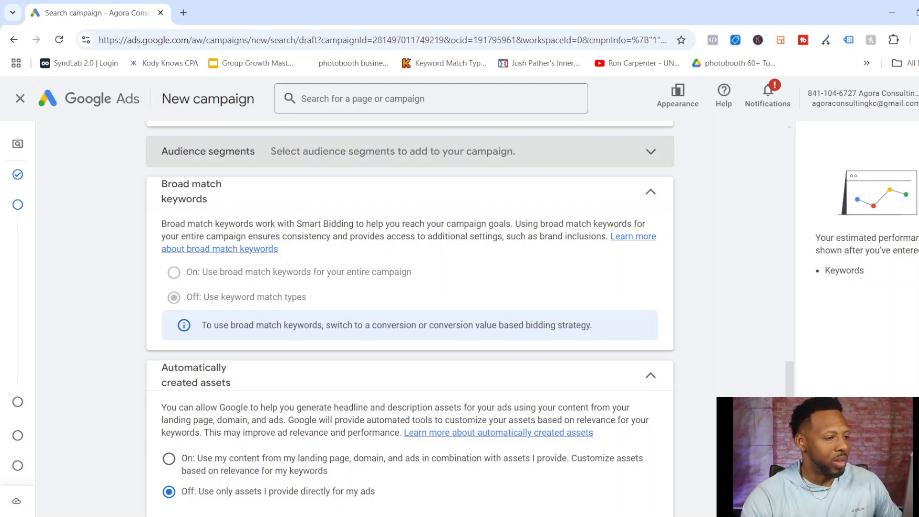
# Open the ad schedule among the additional campaign settings, check its day options, and continue to keywords and ads with All days kept.
pyautogui.scroll(-2, 410, 319)
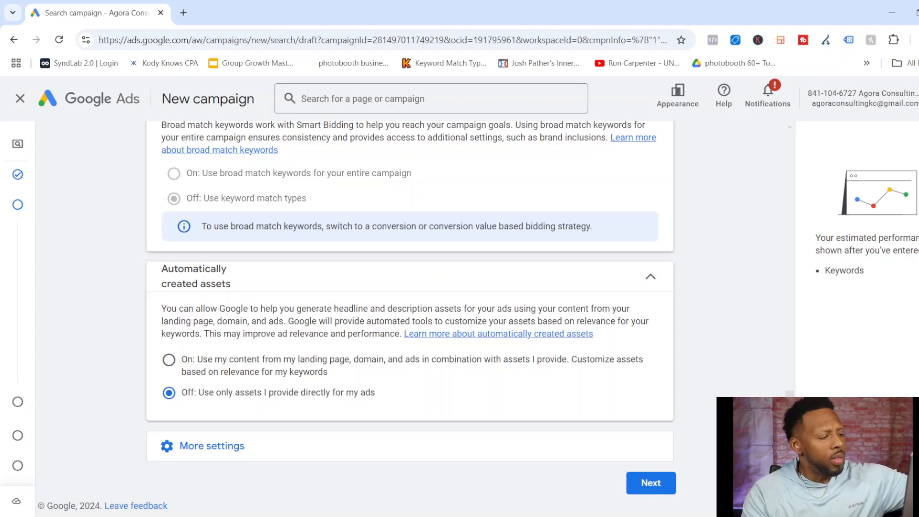
pyautogui.click(212, 446)
pyautogui.scroll(-3, 412, 316)
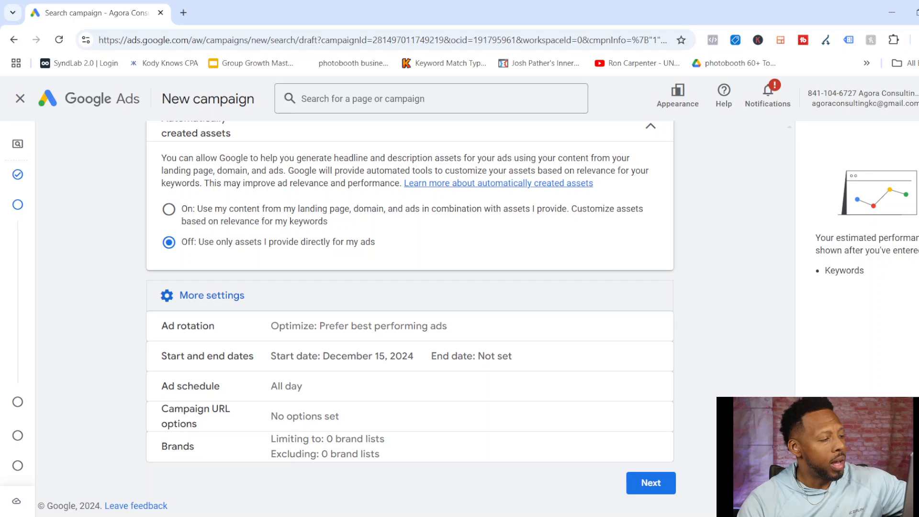
pyautogui.click(286, 386)
pyautogui.scroll(-2, 412, 317)
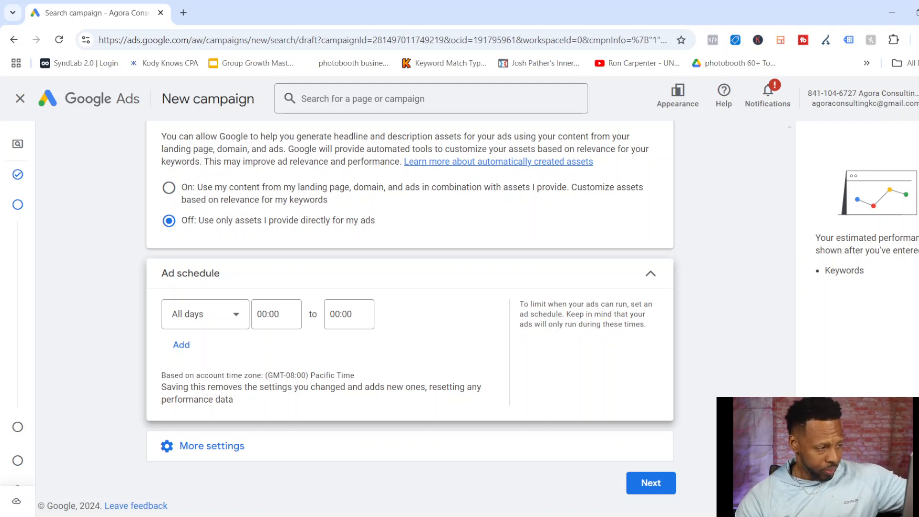
pyautogui.click(206, 315)
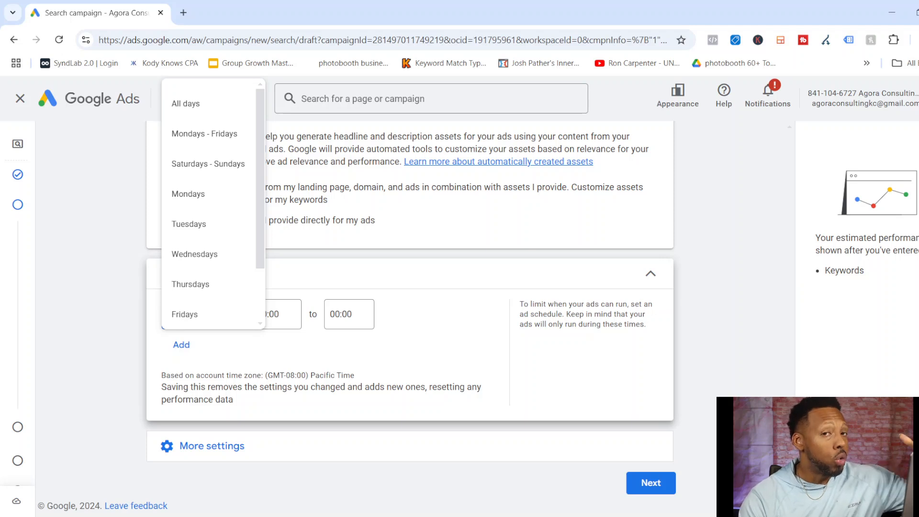
pyautogui.press('Escape')
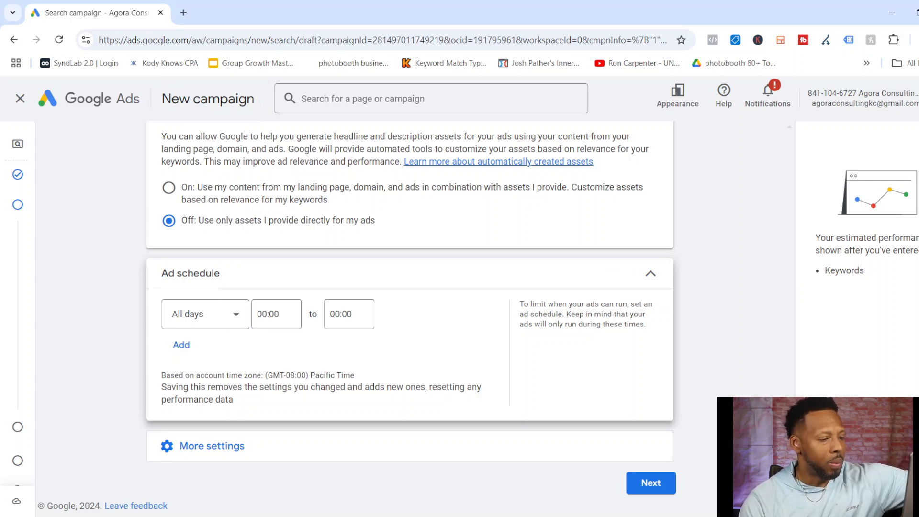
pyautogui.click(652, 484)
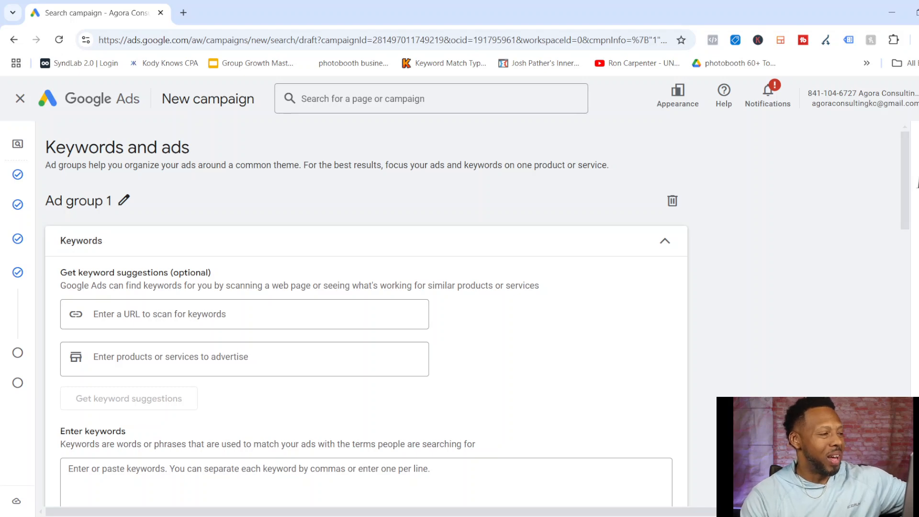
# Rename Ad group 1 as "weight loss".
pyautogui.scroll(-20, 366, 311)
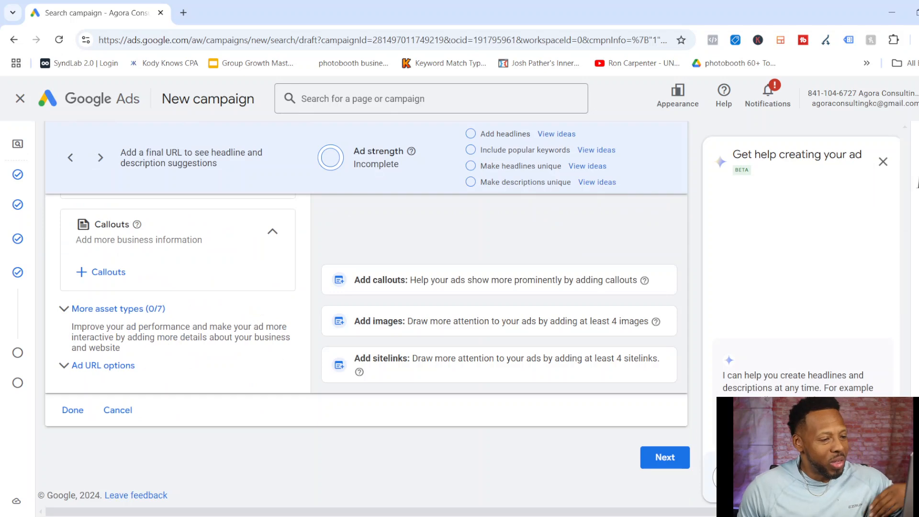
pyautogui.scroll(4, 366, 311)
pyautogui.scroll(15, 367, 311)
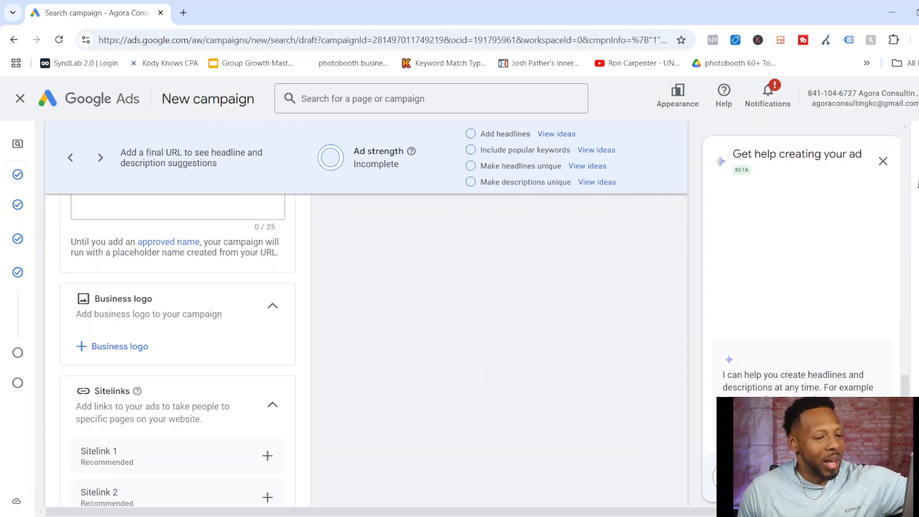
pyautogui.scroll(10, 367, 312)
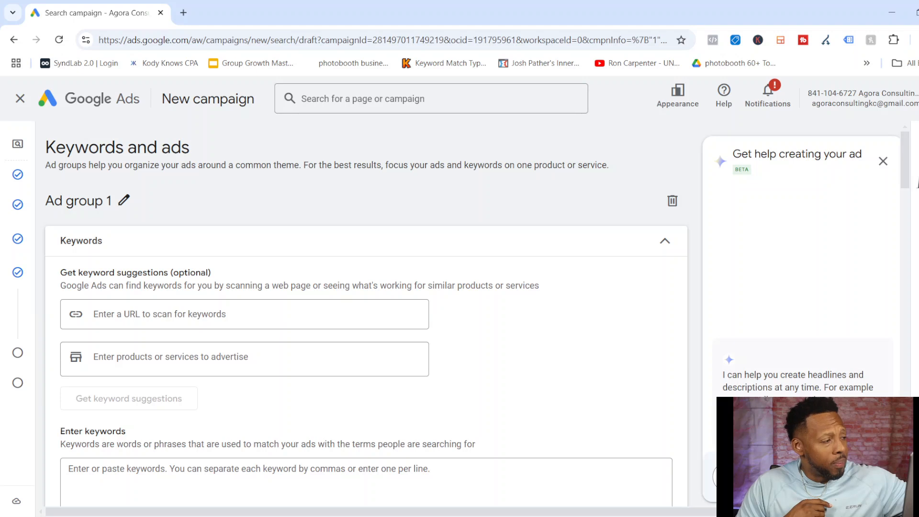
pyautogui.click(124, 201)
pyautogui.press('BackSpace')
pyautogui.press('BackSpace')
pyautogui.press('BackSpace')
pyautogui.press('BackSpace')
pyautogui.press('BackSpace')
pyautogui.press('BackSpace')
pyautogui.press('BackSpace')
pyautogui.press('BackSpace')
pyautogui.press('BackSpace')
pyautogui.press('BackSpace')
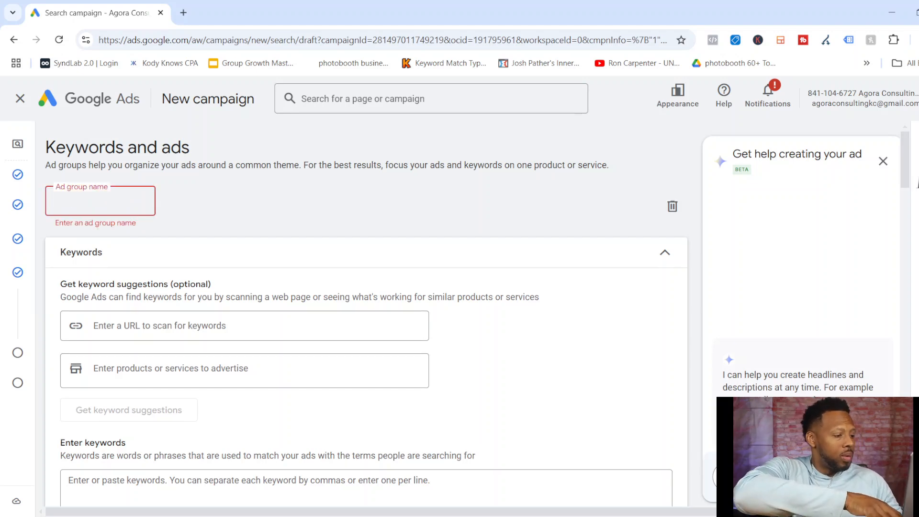
pyautogui.write('weight loss')
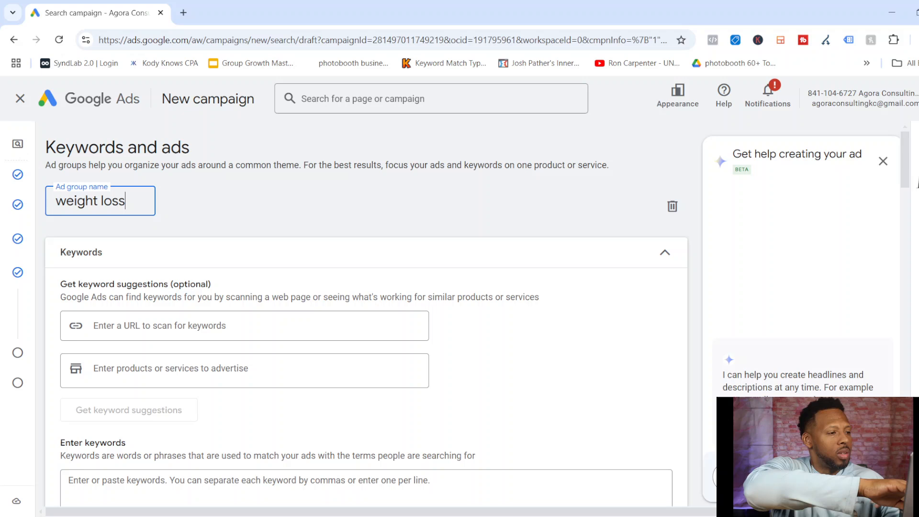
pyautogui.press('Return')
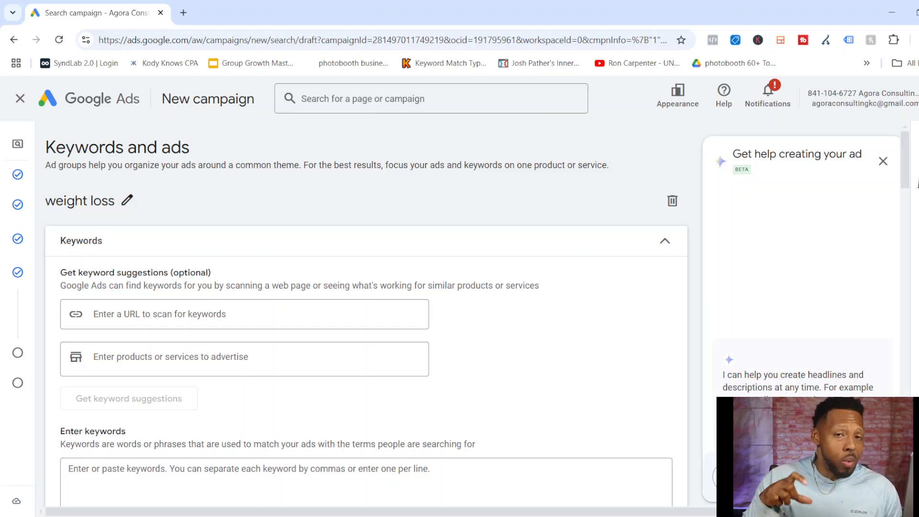
# Enter "weight loss", "lose belly" and "get a 6 pack" on separate lines as keywords for the weight loss ad group.
pyautogui.scroll(-1, 366, 312)
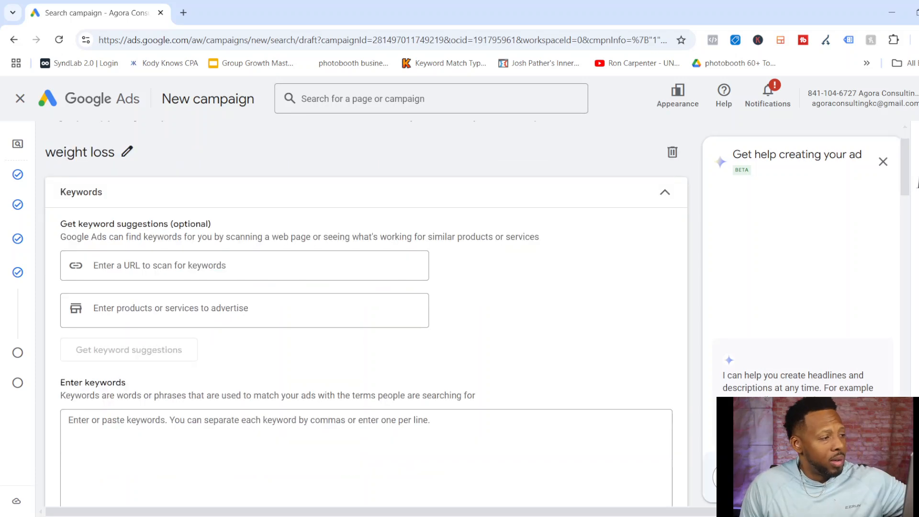
pyautogui.scroll(-1, 366, 383)
pyautogui.click(366, 383)
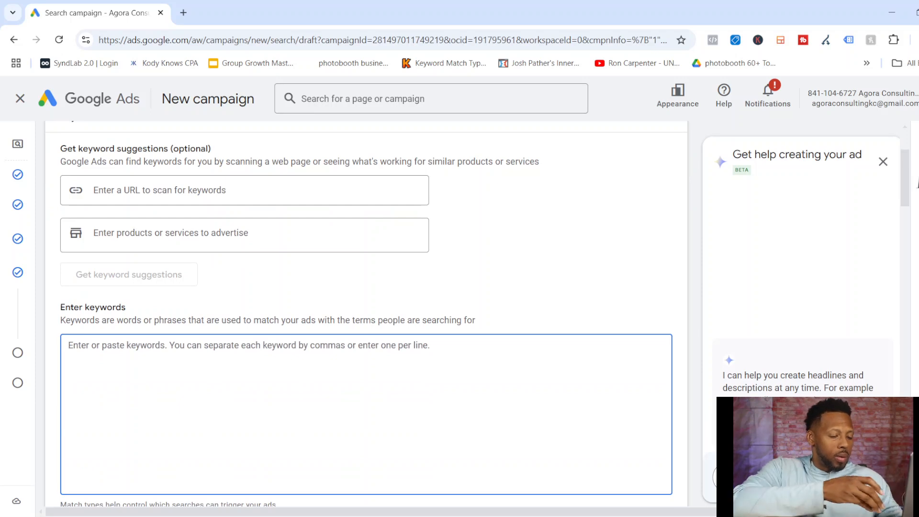
pyautogui.write('weight loss')
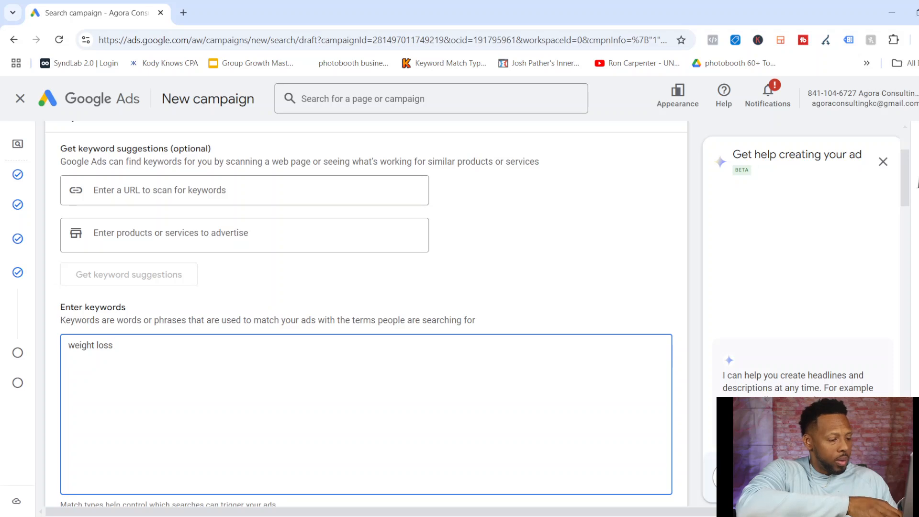
pyautogui.press('Return')
pyautogui.write('lose belly')
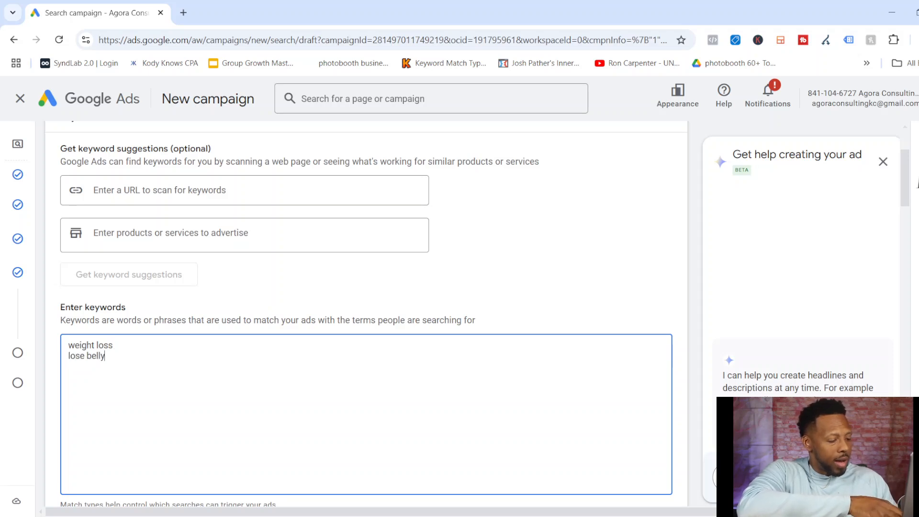
pyautogui.press('Return')
pyautogui.write('get a ')
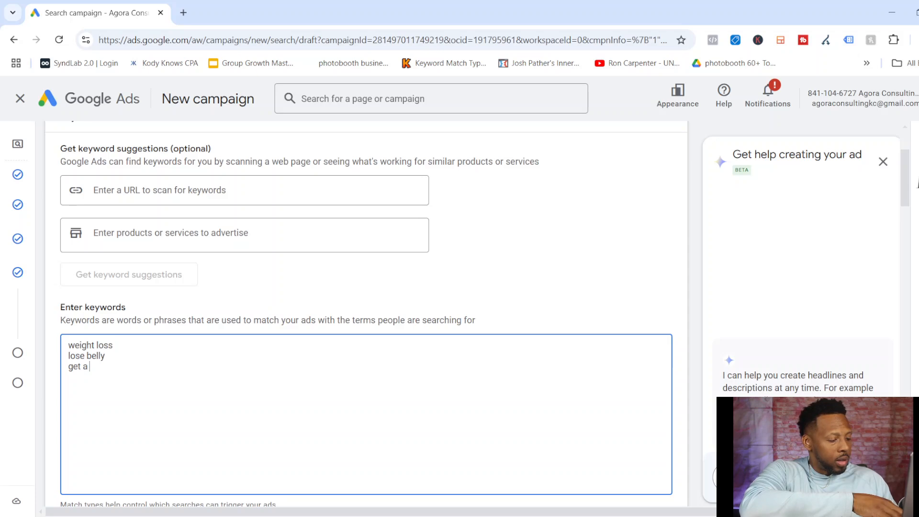
pyautogui.write('6 pac')
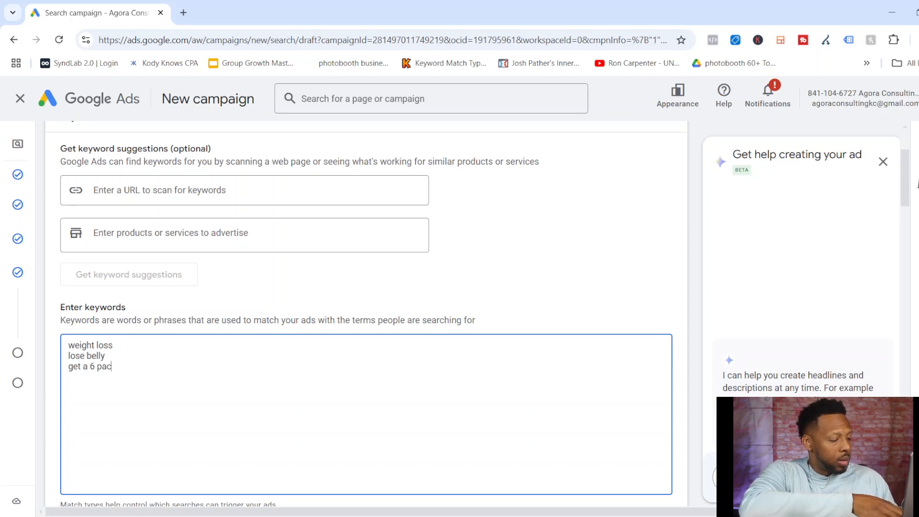
pyautogui.write('k')
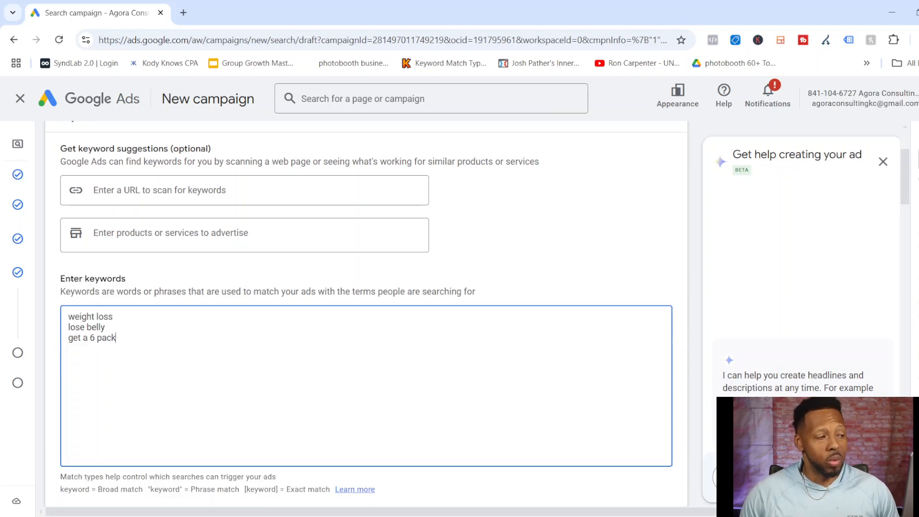
# Add the keywords "lose weight without working" and "how to lose weight fast" on separate lines.
pyautogui.press('Return')
pyautogui.write('lose weight without working')
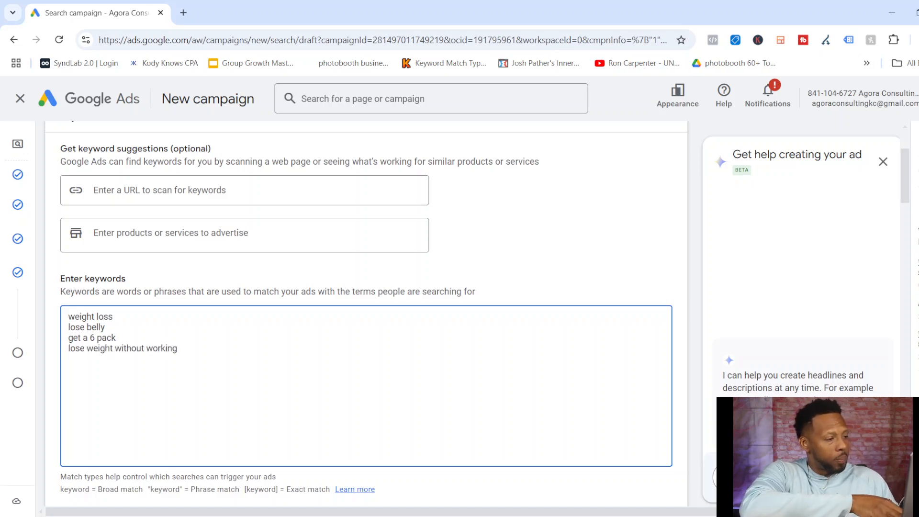
pyautogui.press('Return')
pyautogui.write('how to l')
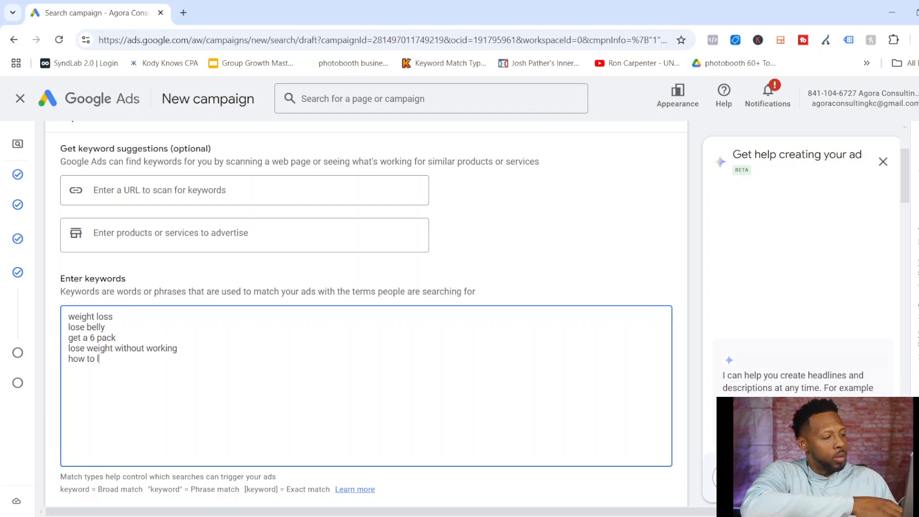
pyautogui.write('ose weight fast')
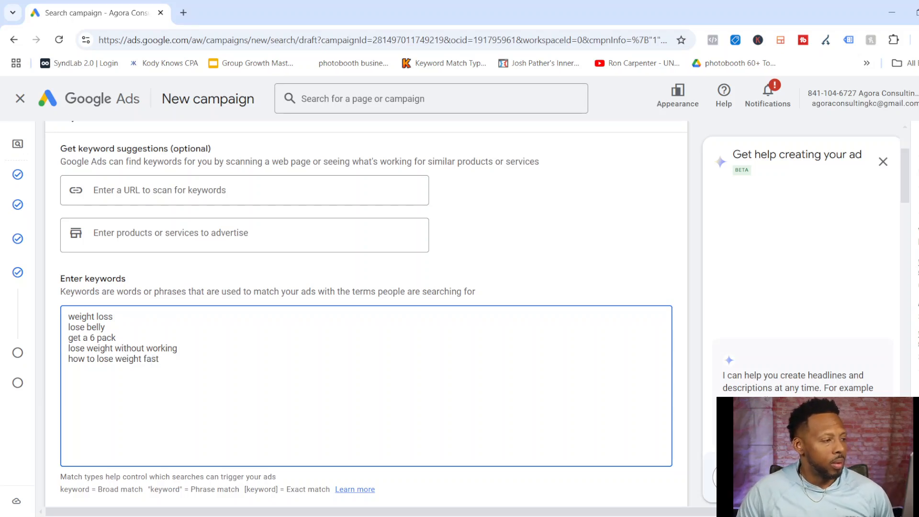
# Remove the "get a 6 pack" line from the keyword list.
pyautogui.press('Up')
pyautogui.press('Up')
pyautogui.press('BackSpace')
pyautogui.press('BackSpace')
pyautogui.press('BackSpace')
pyautogui.press('BackSpace')
pyautogui.press('BackSpace')
pyautogui.press('BackSpace')
pyautogui.press('BackSpace')
pyautogui.press('BackSpace')
pyautogui.press('BackSpace')
pyautogui.press('BackSpace')
pyautogui.press('BackSpace')
pyautogui.press('BackSpace')
pyautogui.press('BackSpace')
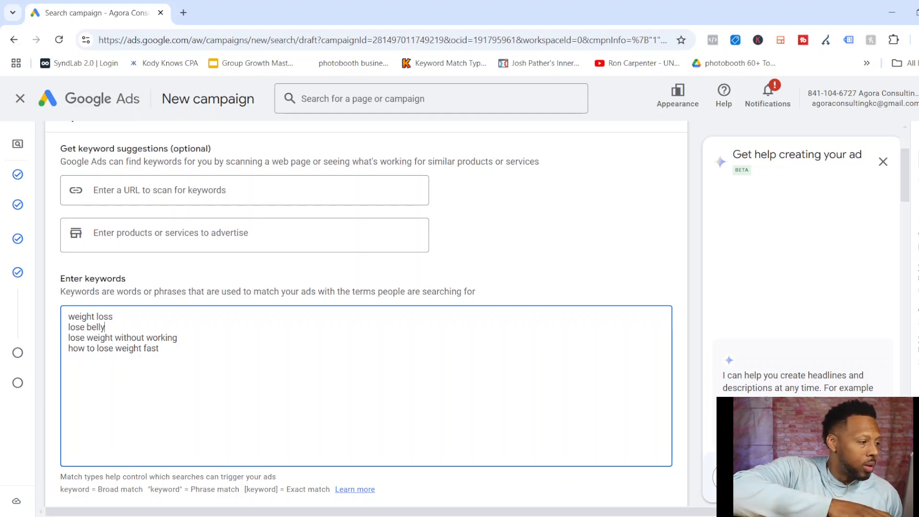
pyautogui.hotkey('ctrl', 'a')
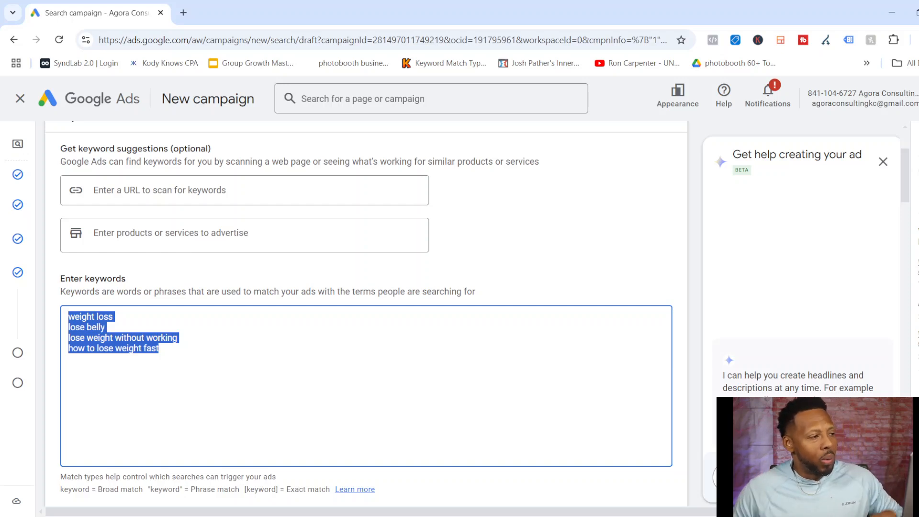
# Get keyword suggestions for the product or service "weight loss" and replace the current keywords with them.
pyautogui.click(244, 190)
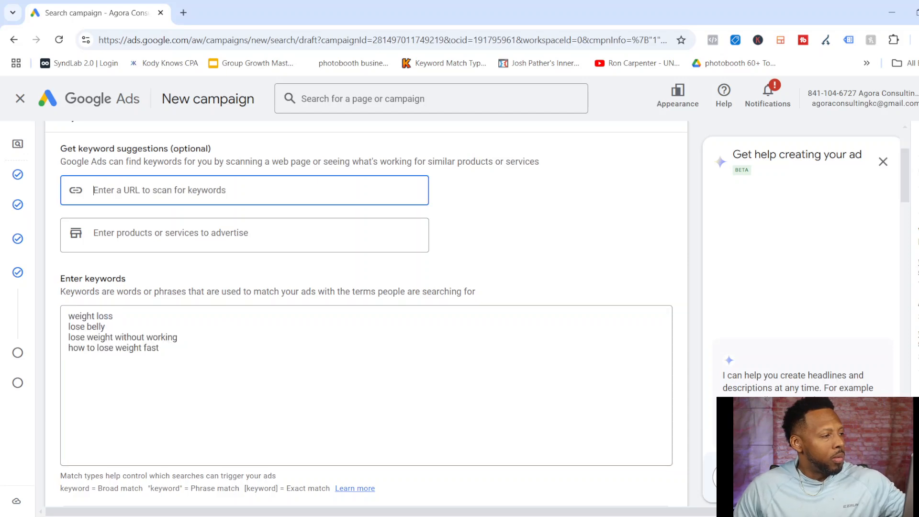
pyautogui.click(244, 234)
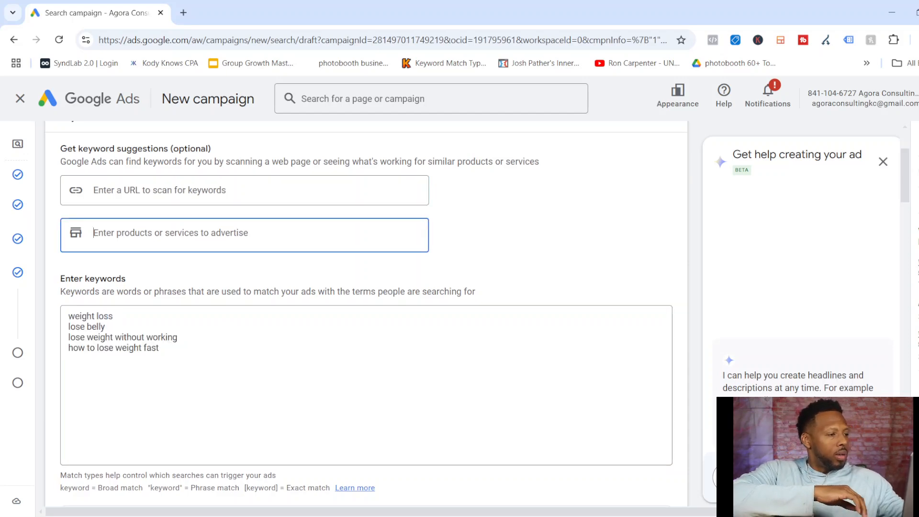
pyautogui.write('we')
pyautogui.write('ight loss')
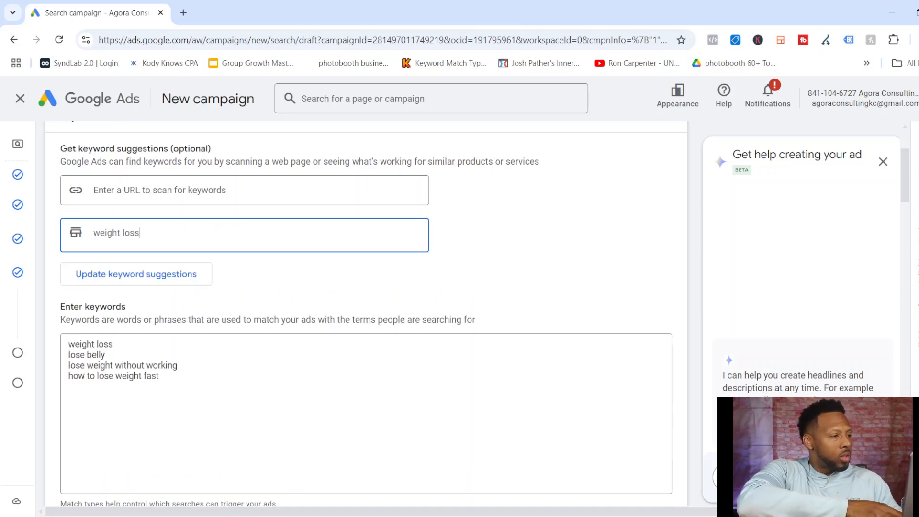
pyautogui.press('Return')
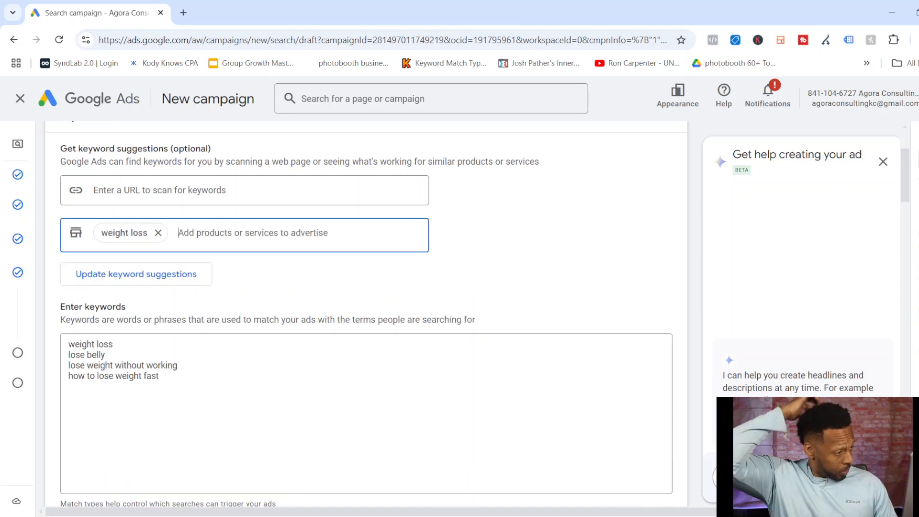
pyautogui.press('Return')
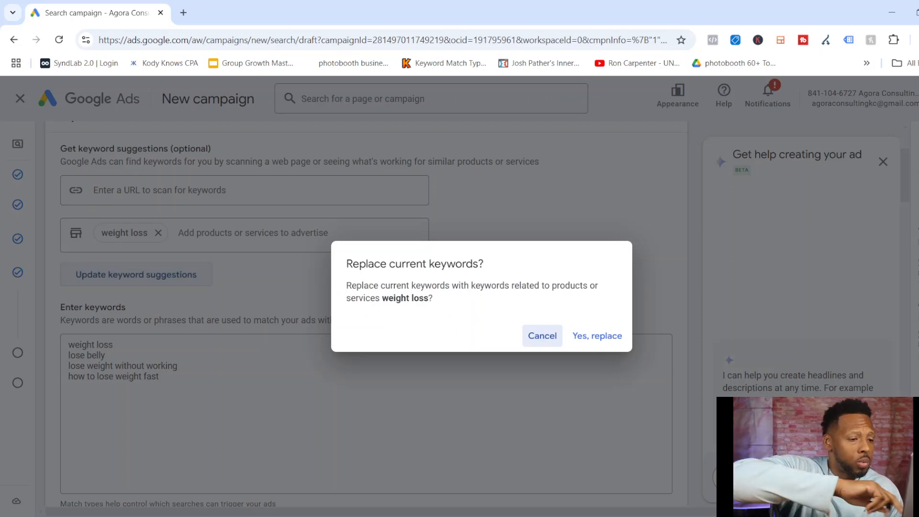
pyautogui.press('Return')
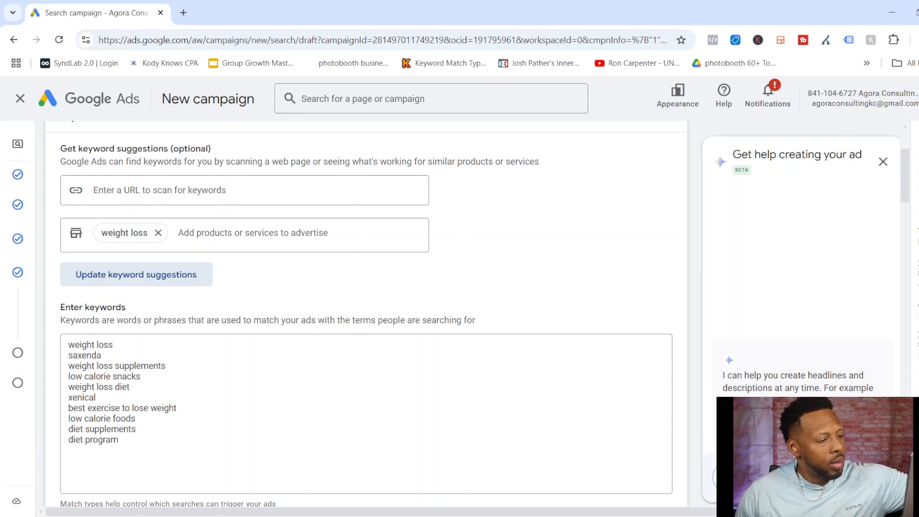
# Enclose the keyword "weight loss supplements" in square brackets to make it exact match.
pyautogui.scroll(-2, 366, 312)
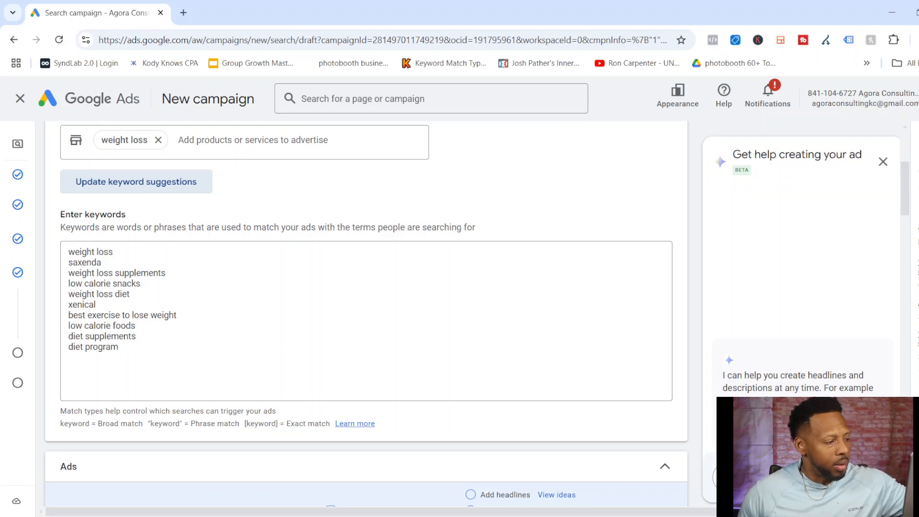
pyautogui.doubleClick(74, 424)
pyautogui.moveTo(93, 437); pyautogui.dragTo(338, 437)
pyautogui.click(225, 340)
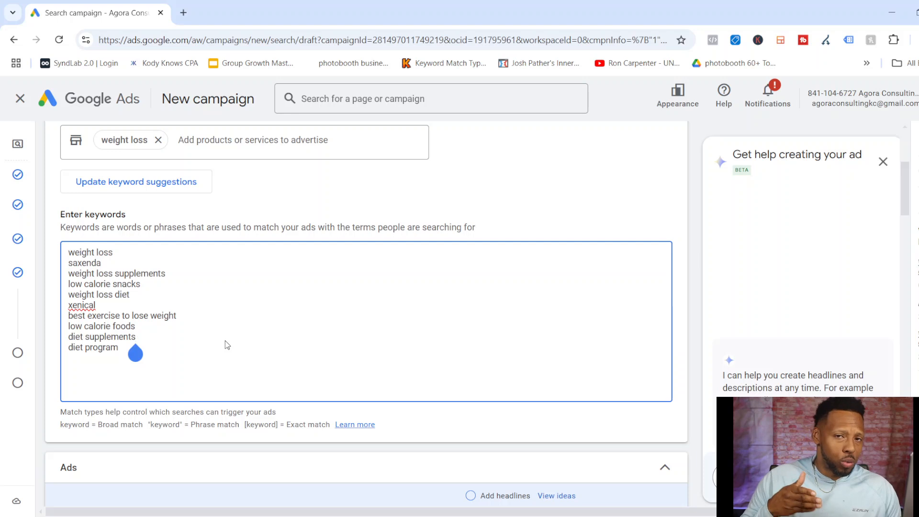
pyautogui.press('Up')
pyautogui.press('Up')
pyautogui.press('Up')
pyautogui.press('Up')
pyautogui.press('Up')
pyautogui.press('Up')
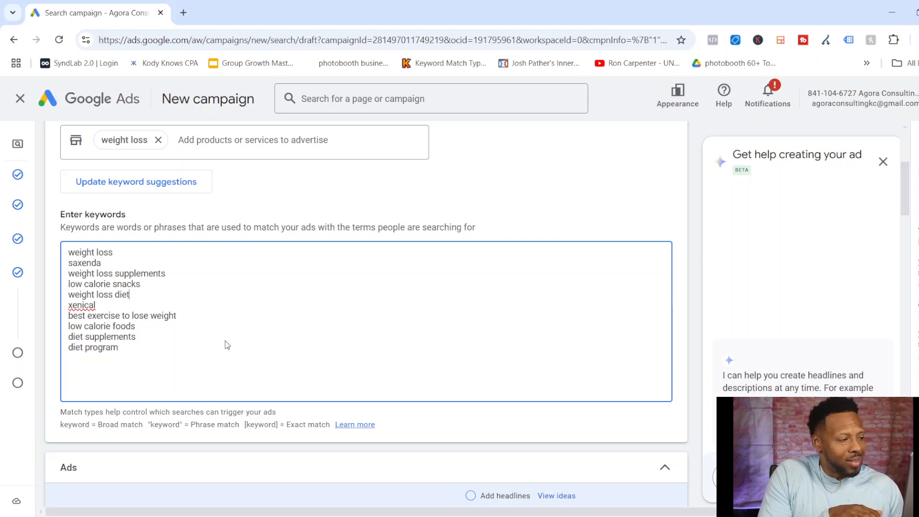
pyautogui.press('Right')
pyautogui.press('Right')
pyautogui.press('Right')
pyautogui.press('Right')
pyautogui.press('Right')
pyautogui.press('Right')
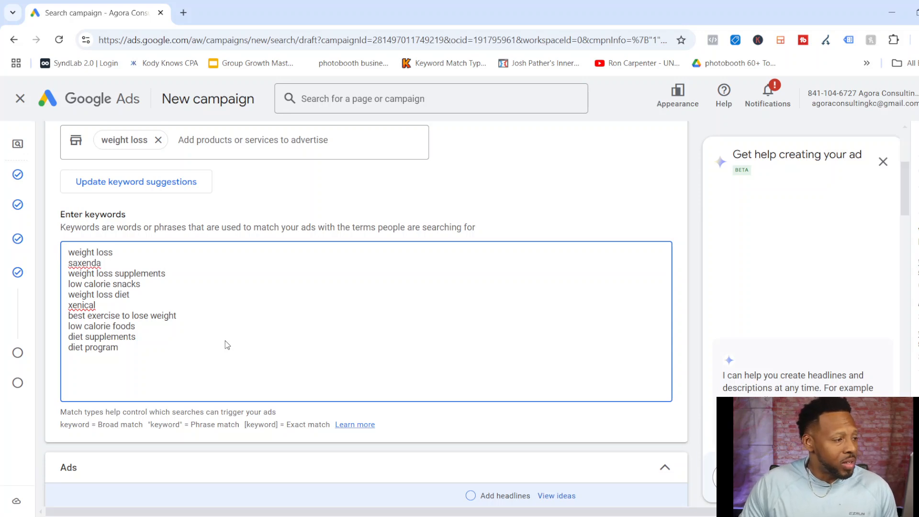
pyautogui.write(')')
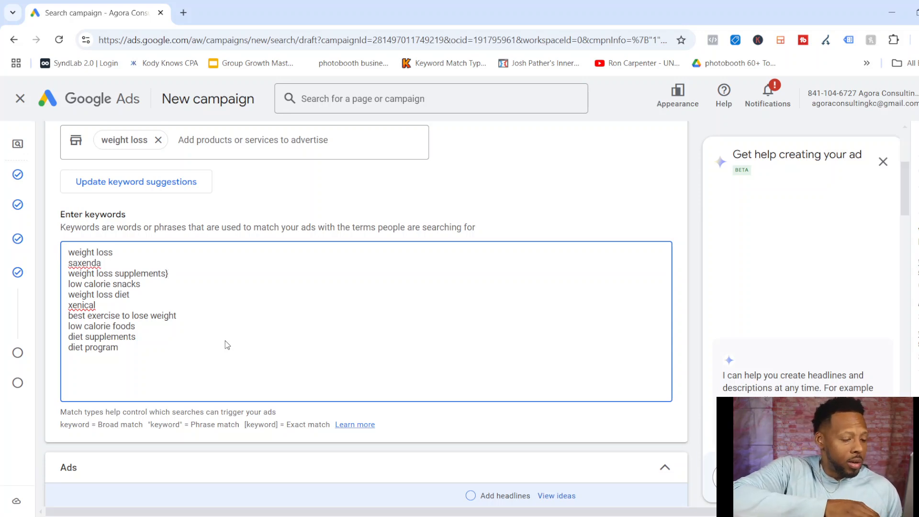
pyautogui.press('BackSpace')
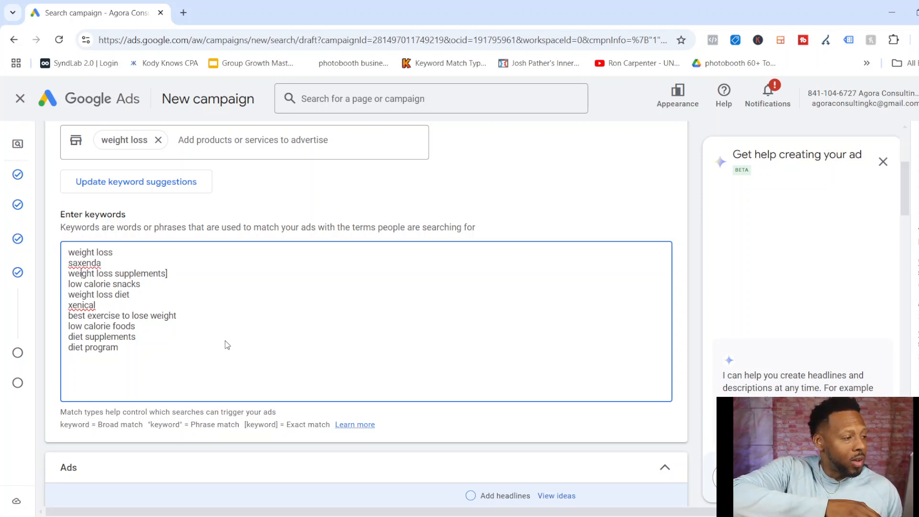
pyautogui.write('[')
# Enclose the keyword "low calorie snacks" in square brackets to make it exact match.
pyautogui.press('Down')
pyautogui.press('Home')
pyautogui.write('[')
pyautogui.press('End')
pyautogui.write(']')
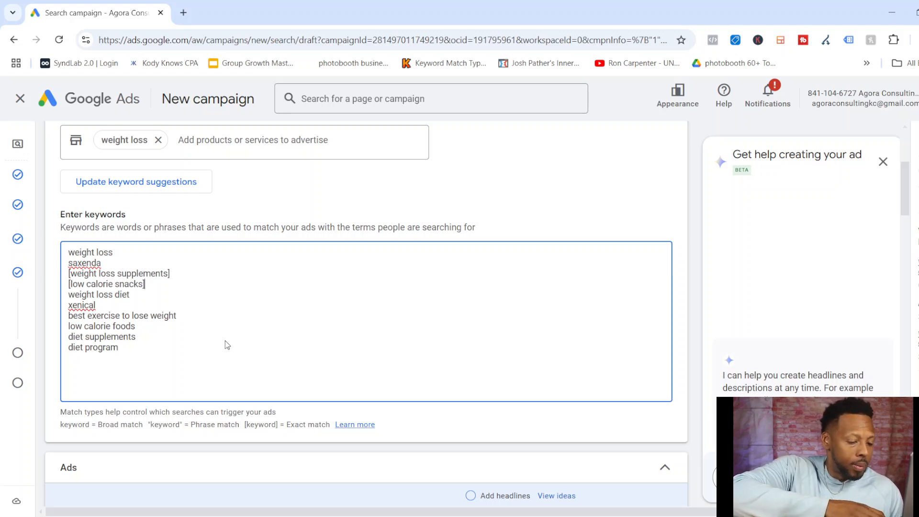
pyautogui.press('Down')
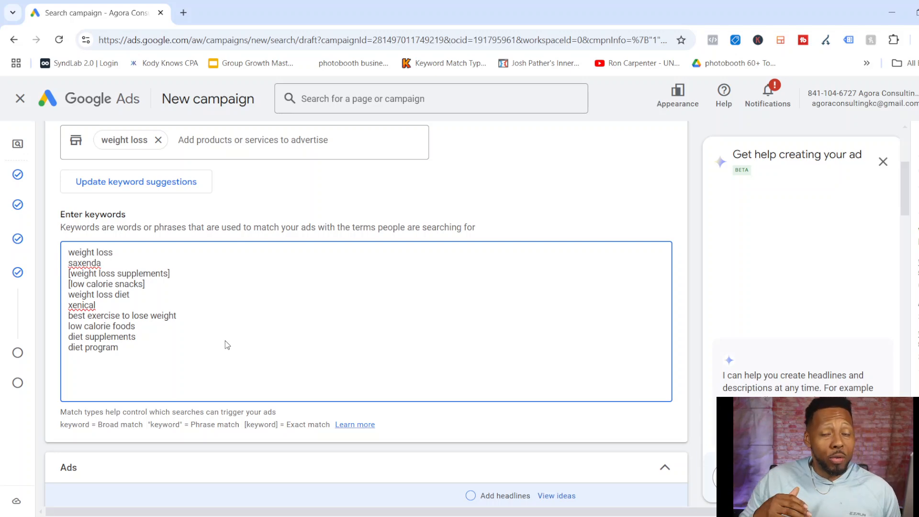
# Replace the square brackets around "weight loss supplements" with quotation marks to make it phrase match.
pyautogui.press('Up')
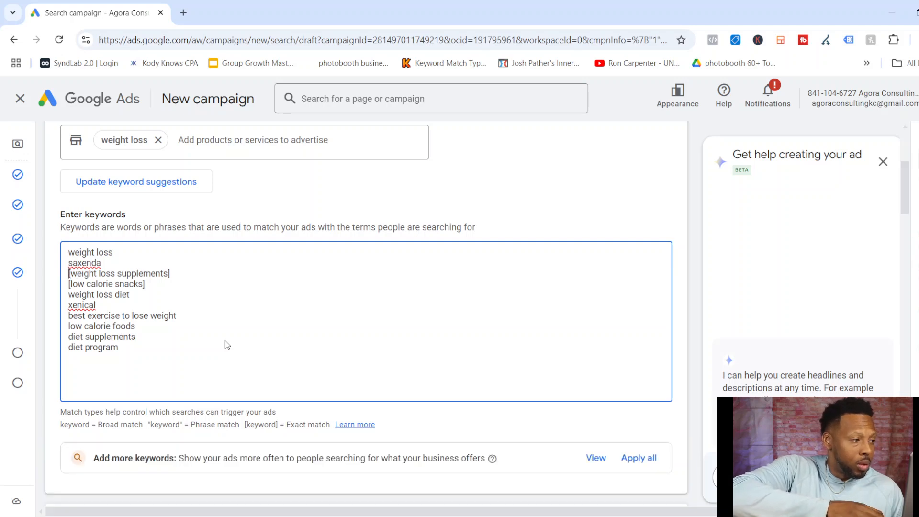
pyautogui.press('Delete')
pyautogui.write('"')
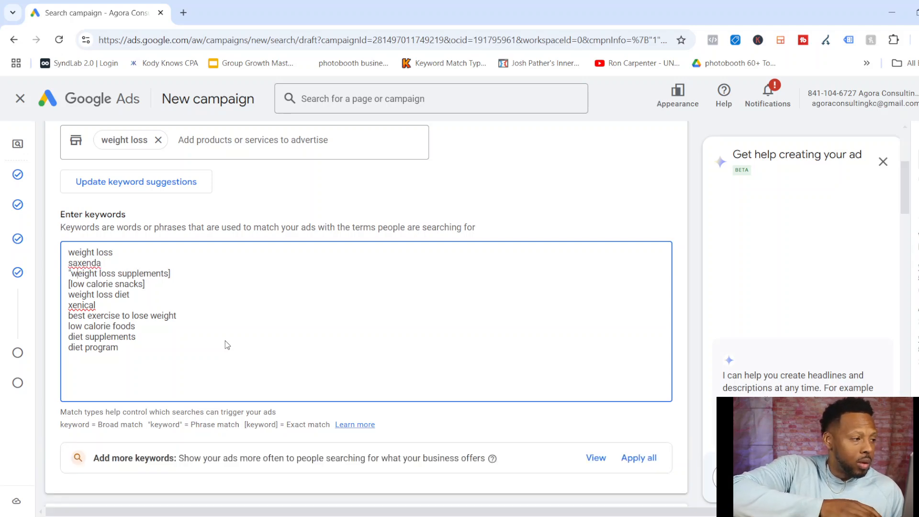
pyautogui.press('Down')
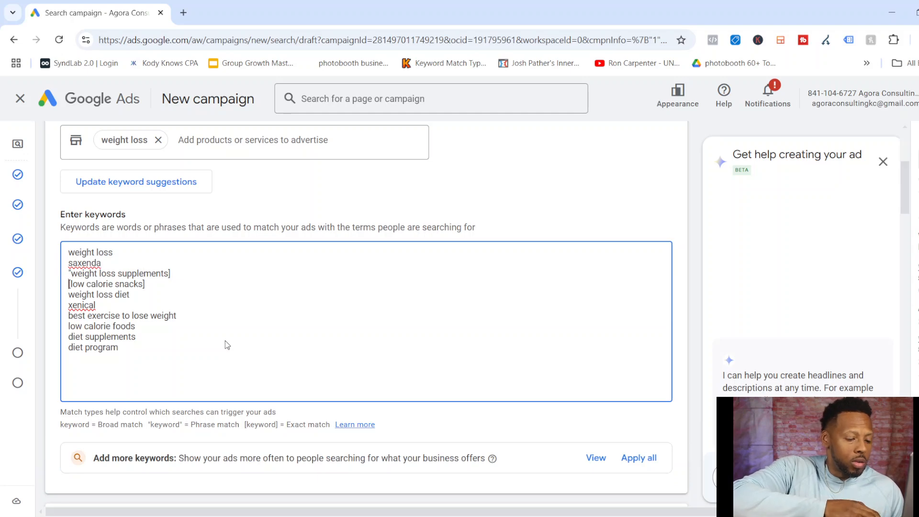
pyautogui.press('Left')
pyautogui.press('BackSpace')
pyautogui.write('"')
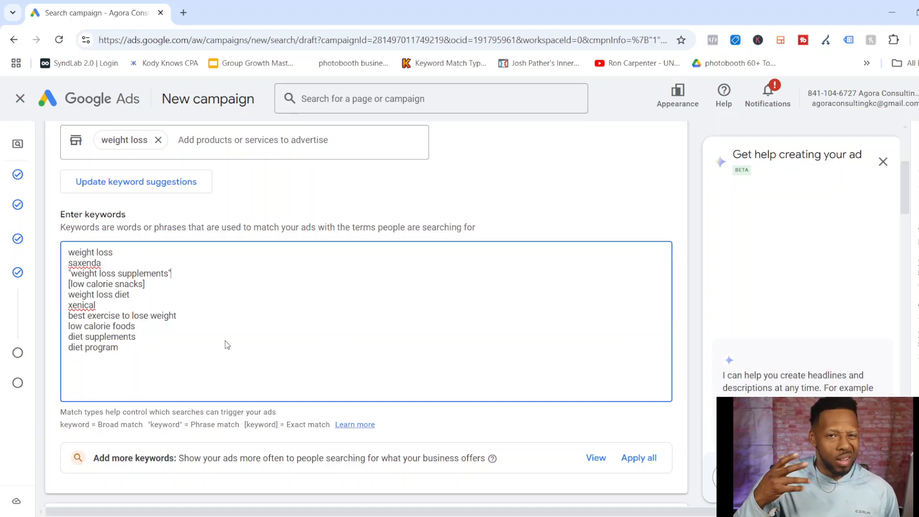
# Copy the whole keyword list into the first word list of Keyword Match Type Tool in a new tab, selecting phrase match and exact match.
pyautogui.hotkey('ctrl', 'a')
pyautogui.hotkey('ctrl', 'c')
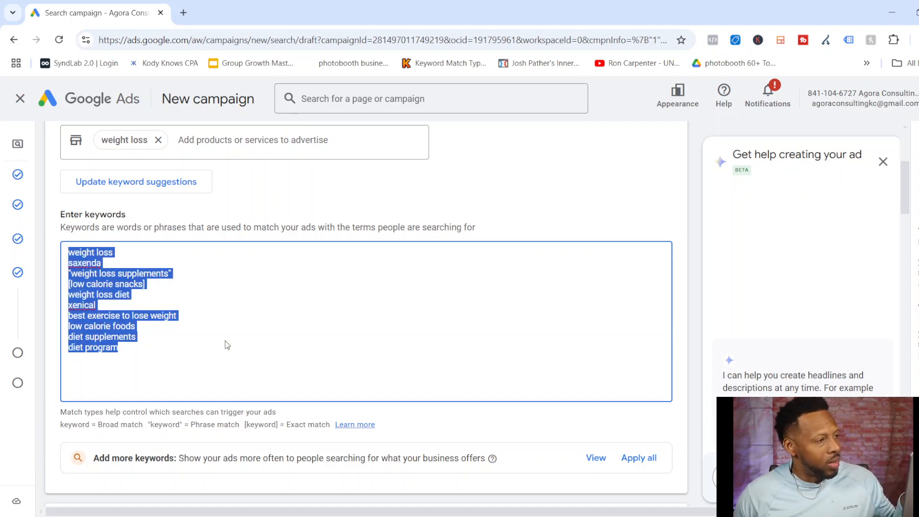
pyautogui.hotkey('ctrl', 't')
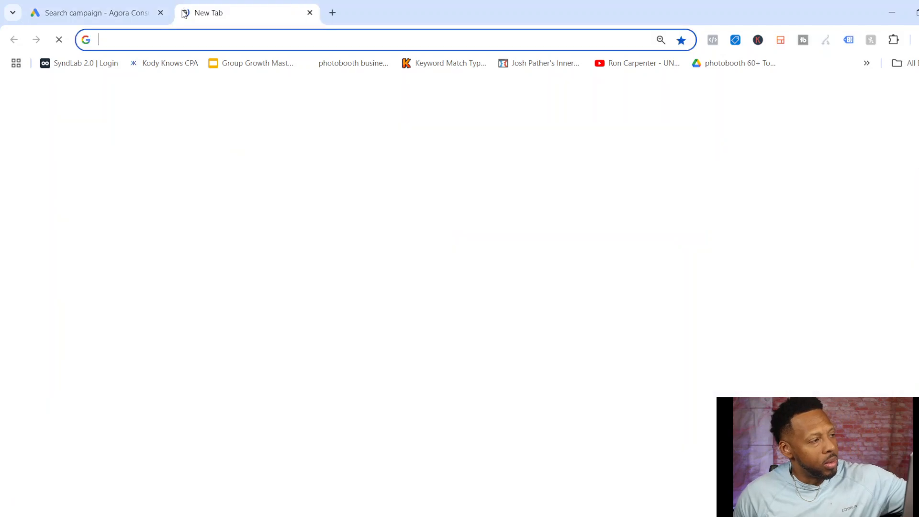
pyautogui.click(443, 64)
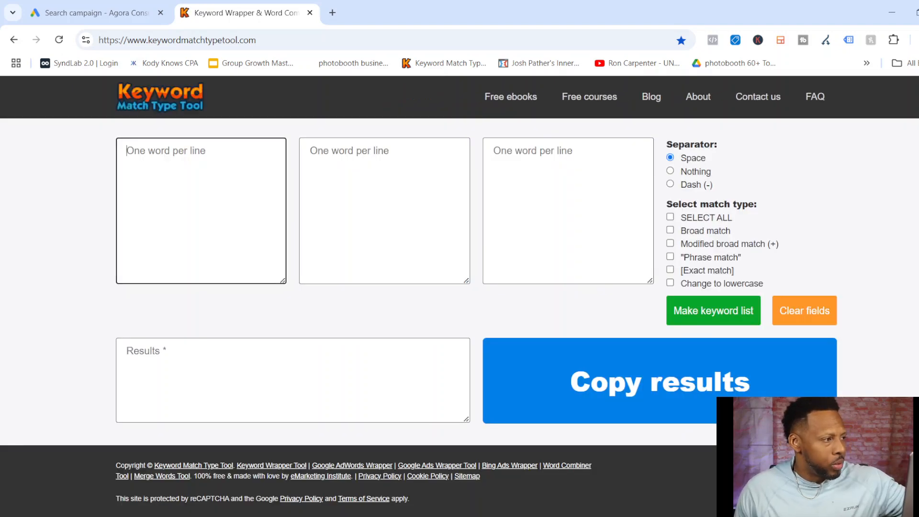
pyautogui.hotkey('ctrl', 'v')
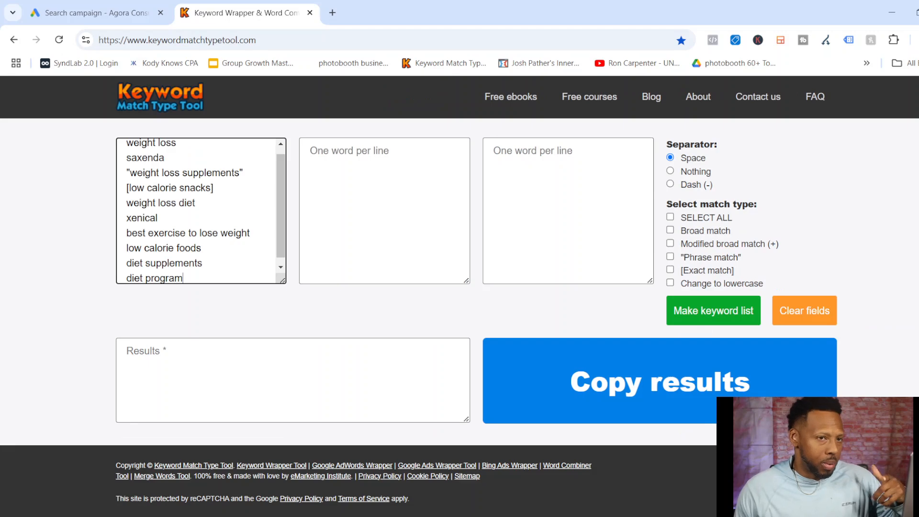
pyautogui.click(671, 270)
pyautogui.click(671, 257)
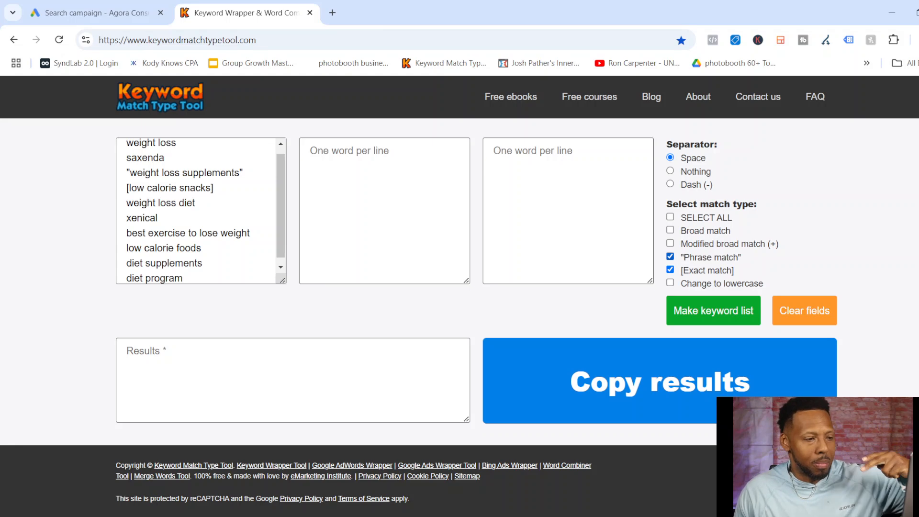
# Generate the phrase and exact match keyword list, copy the results, and paste them over the ad group's keywords in Google Ads.
pyautogui.click(713, 310)
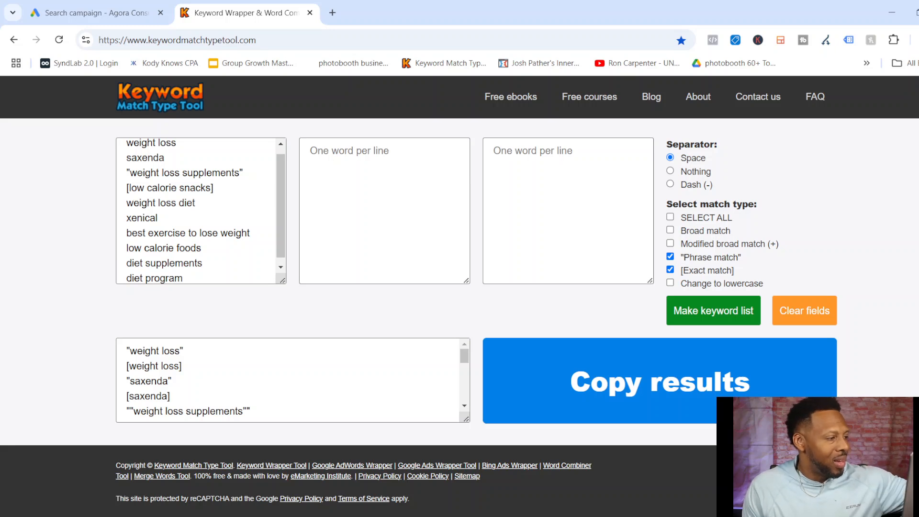
pyautogui.scroll(-1, 460, 297)
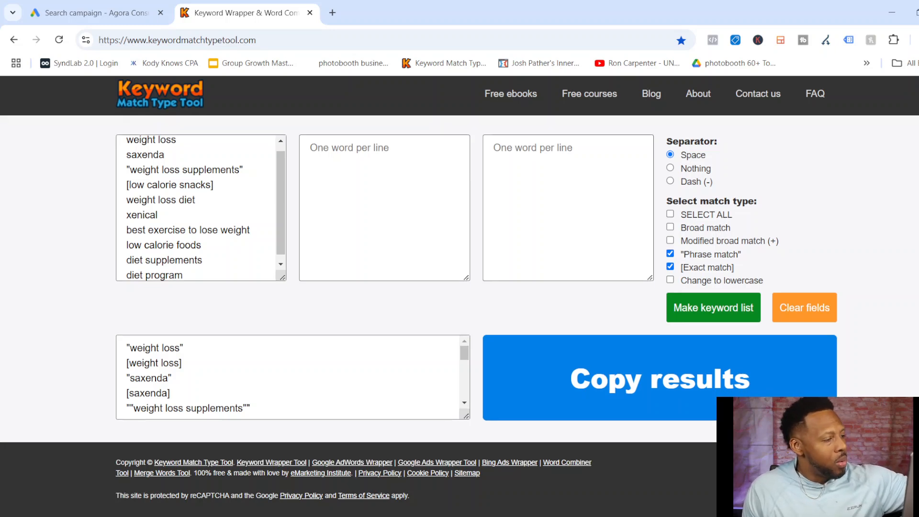
pyautogui.click(165, 385)
pyautogui.hotkey('ctrl', 'a')
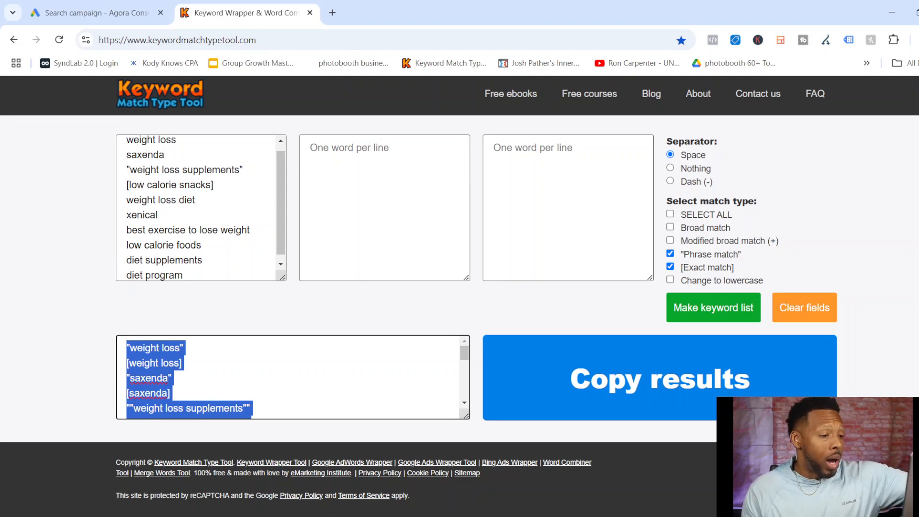
pyautogui.click(622, 378)
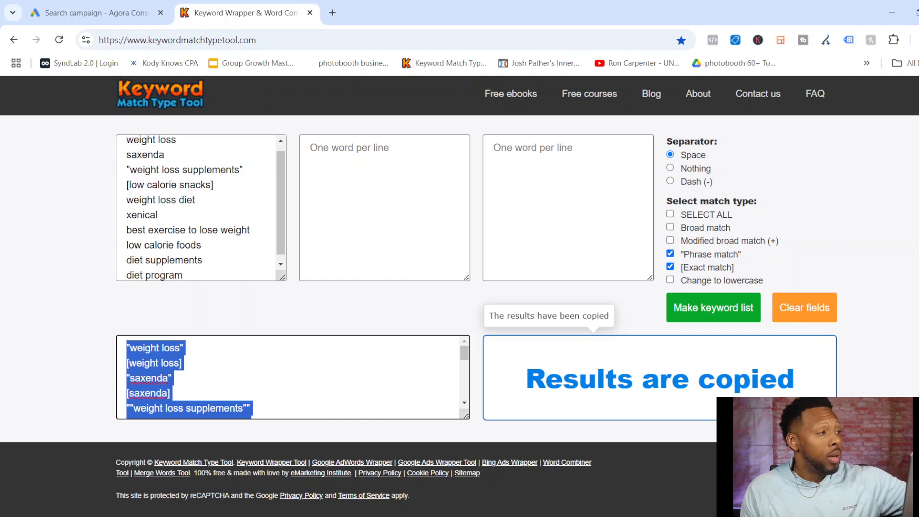
pyautogui.click(82, 16)
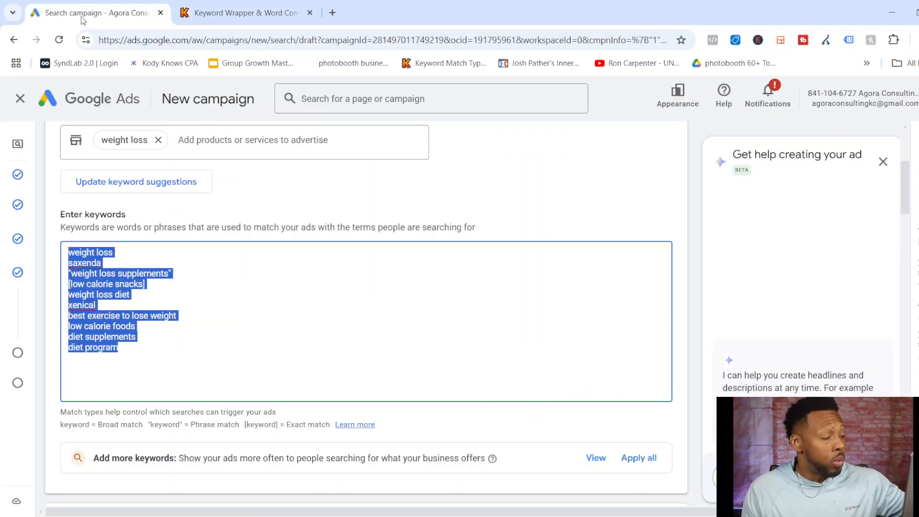
pyautogui.write('"weight loss" [weight loss] "saxenda" [saxenda] ""weight loss supplements"" ["weight loss supplements"] "[low calorie snacks]" [[low calorie snacks]] "weight loss diet" [weight loss diet] "xenical" [xenical] "best exercise to lose weight" [best exercise to lose weight] "low calorie foods" [low calorie foods] "diet supplements" [diet supplements] "diet program" [diet program]')
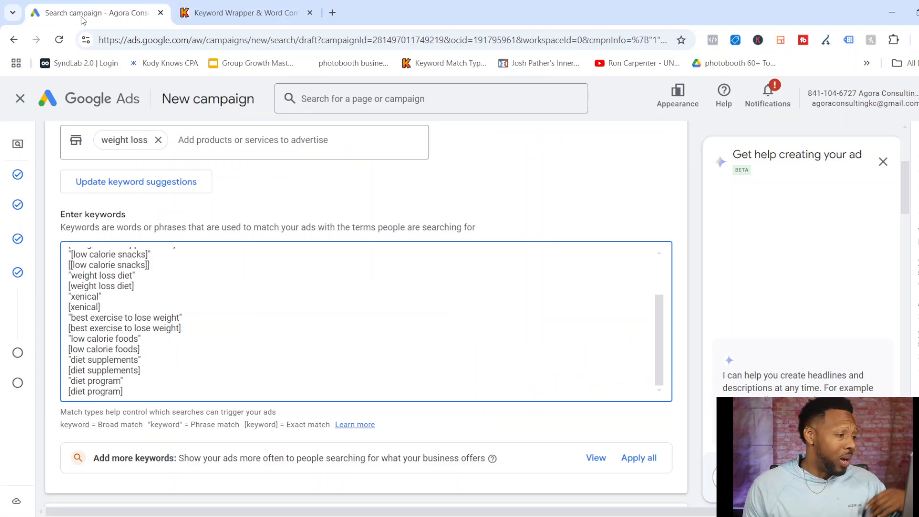
# Remove the extra pair of square brackets from the doubly bracketed "low calorie snacks" keyword.
pyautogui.click(148, 265)
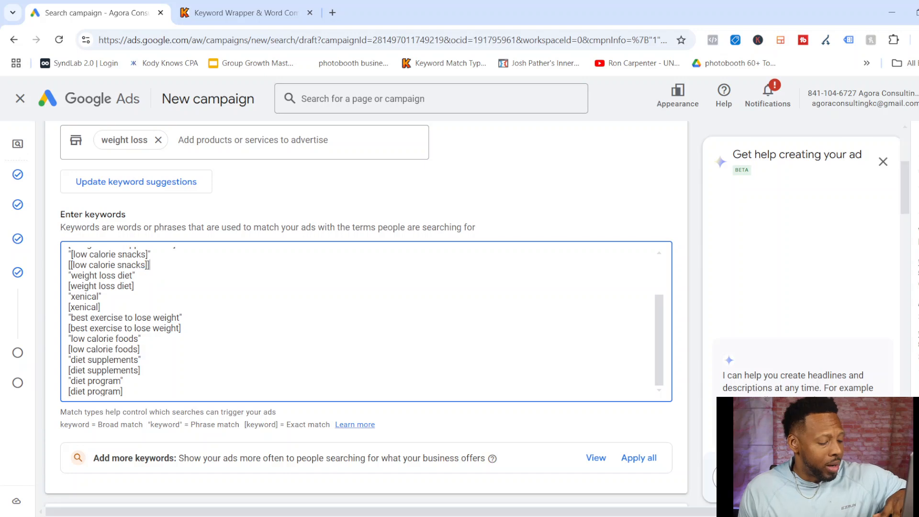
pyautogui.click(71, 265)
pyautogui.press('BackSpace')
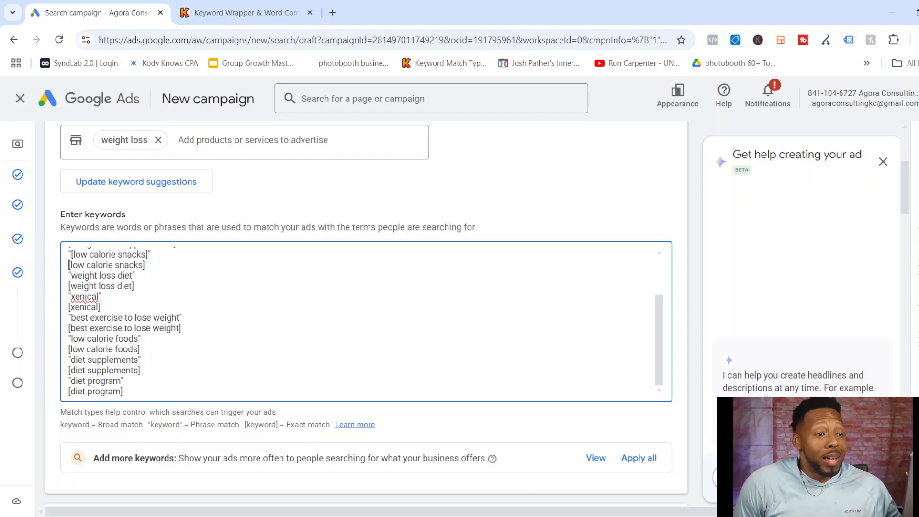
# Enter emancipationoccupation.com as the ad's final URL.
pyautogui.scroll(-8, 367, 316)
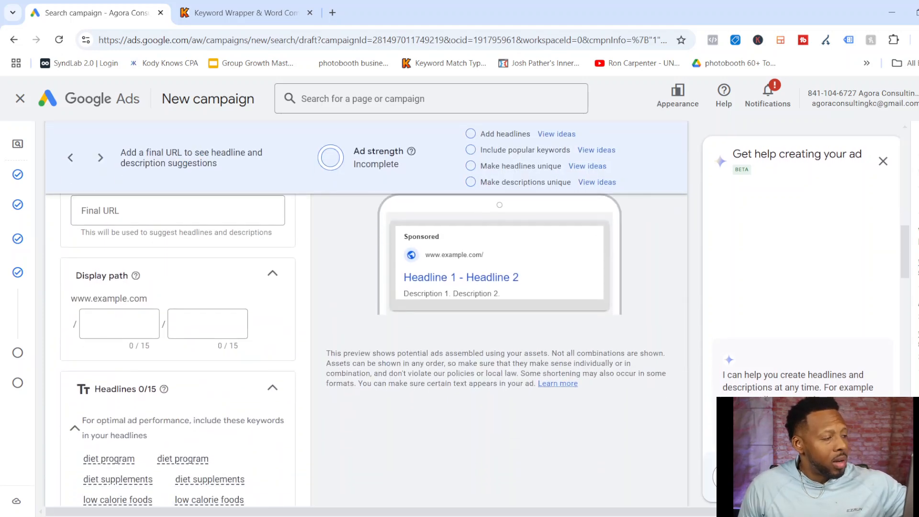
pyautogui.scroll(2, 366, 316)
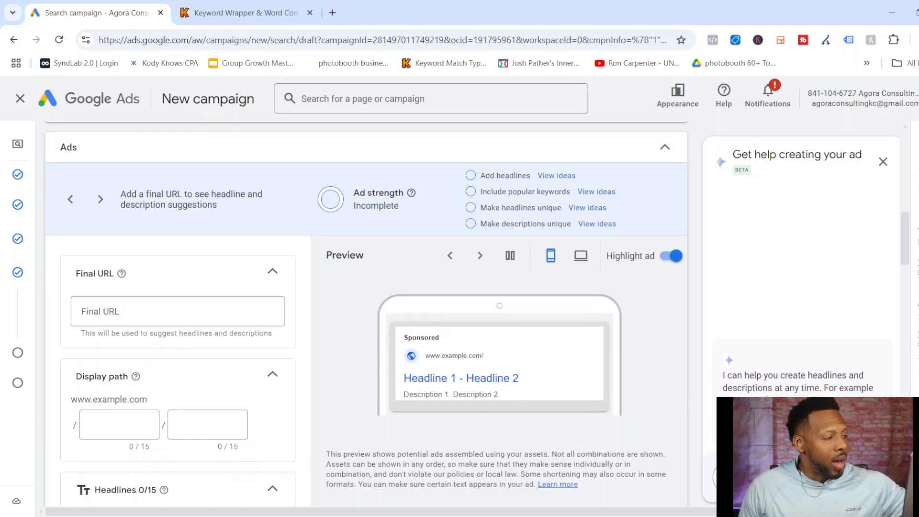
pyautogui.click(178, 311)
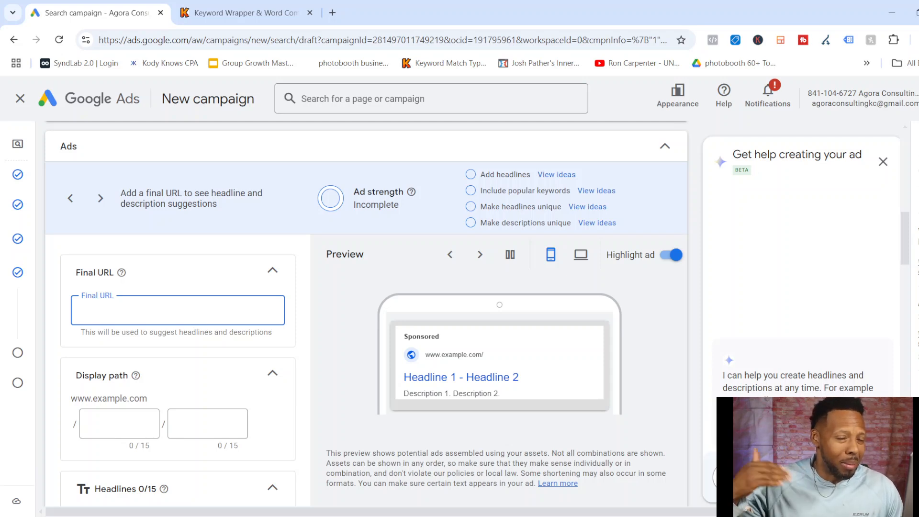
pyautogui.write('emancipation')
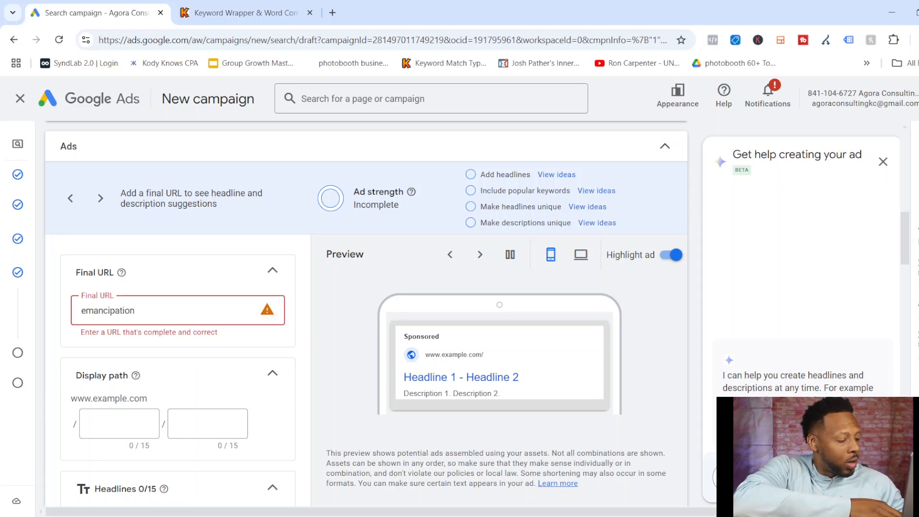
pyautogui.write('occupation.com')
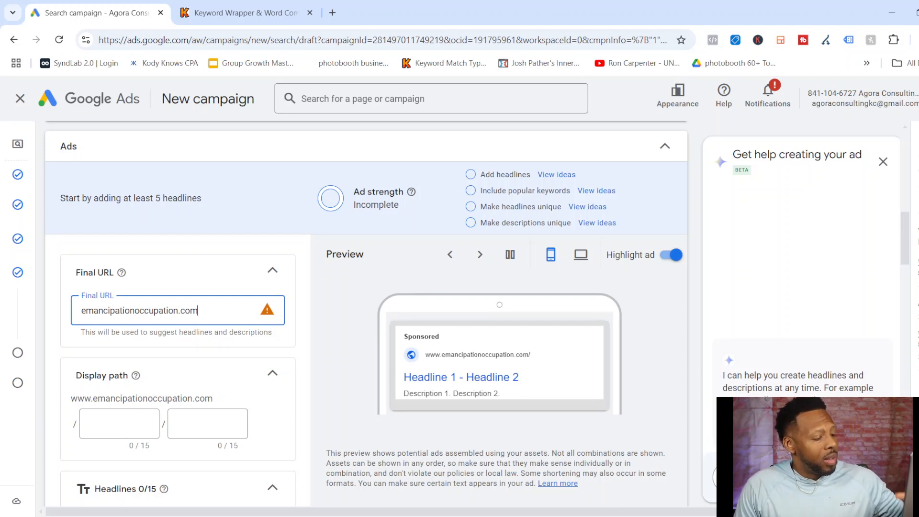
pyautogui.click(197, 311)
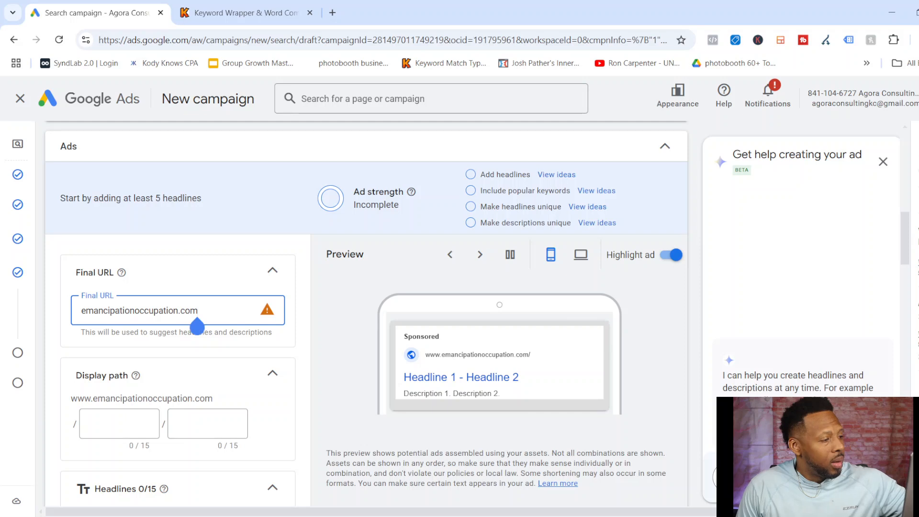
pyautogui.click(267, 310)
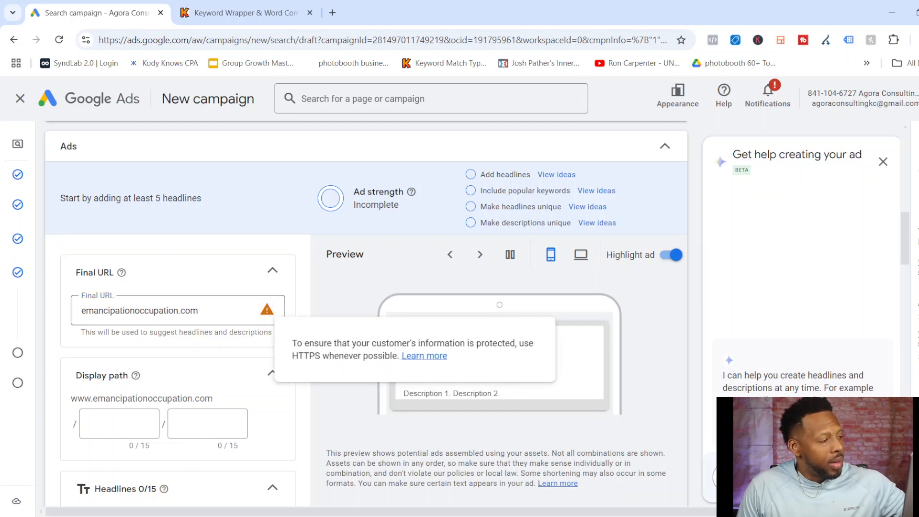
pyautogui.click(86, 310)
pyautogui.write('https://')
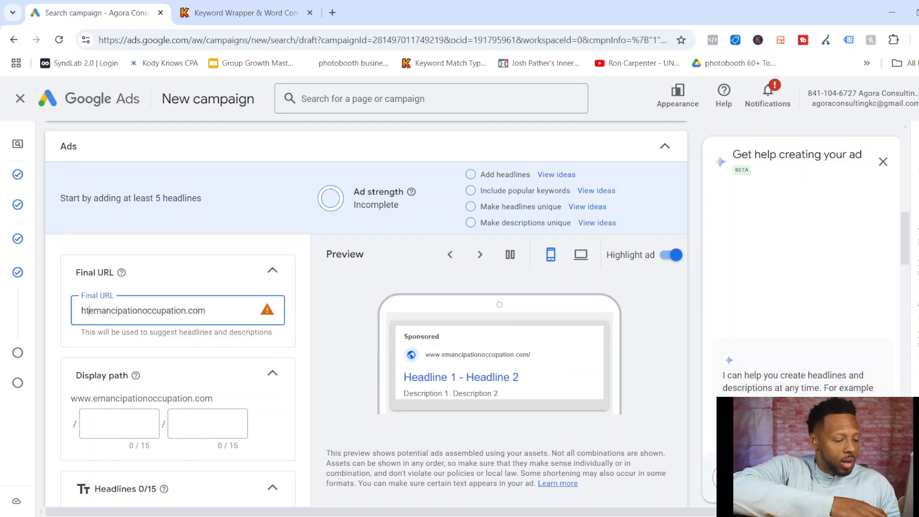
pyautogui.press('Tab')
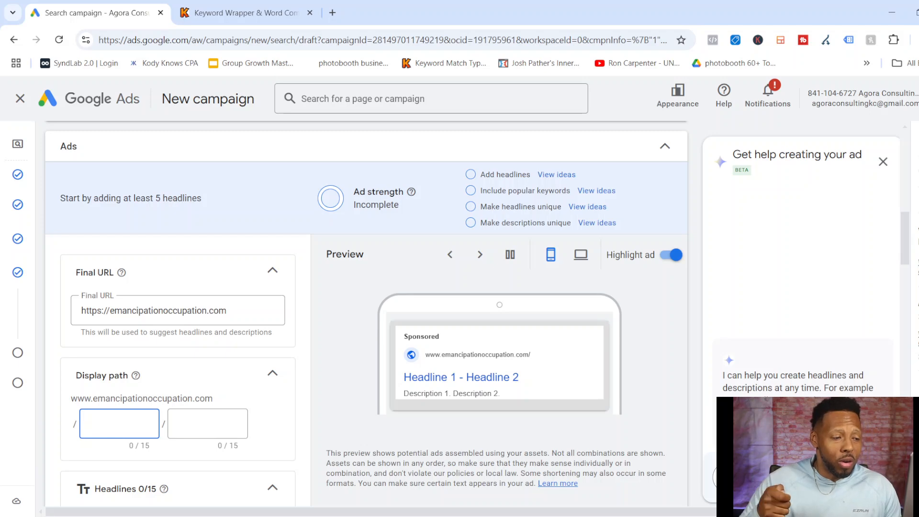
# Try "contactus" as the ad's first display path and clear it again.
pyautogui.scroll(-4, 367, 335)
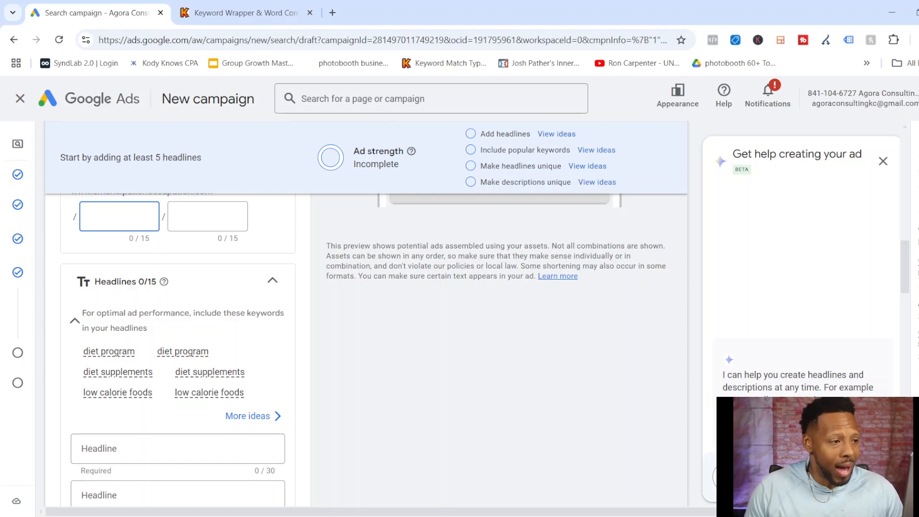
pyautogui.scroll(3, 178, 311)
pyautogui.scroll(-1, 364, 335)
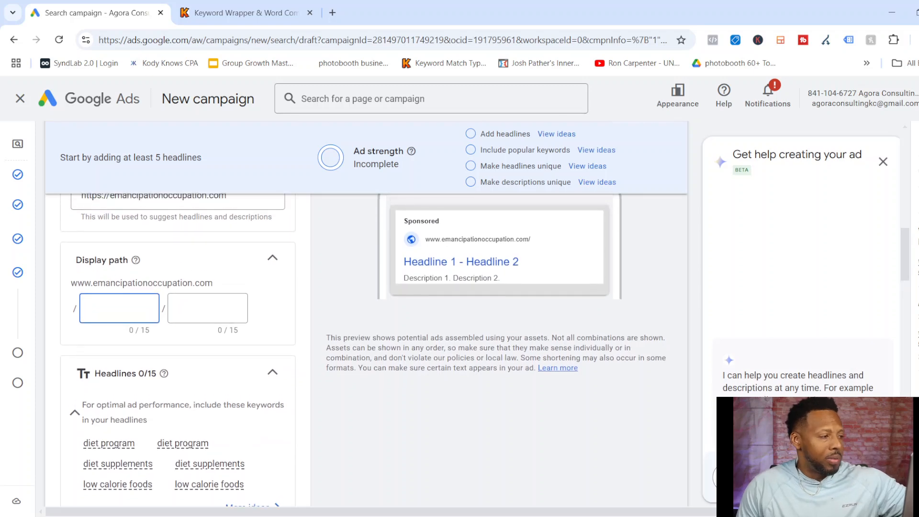
pyautogui.write('contactus')
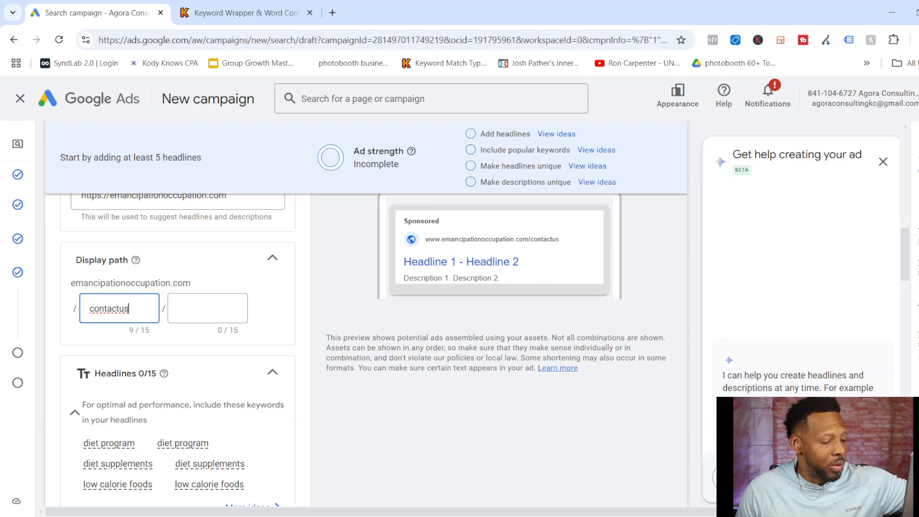
pyautogui.press('BackSpace')
pyautogui.press('BackSpace')
pyautogui.press('BackSpace')
pyautogui.press('BackSpace')
pyautogui.press('BackSpace')
pyautogui.press('BackSpace')
pyautogui.press('BackSpace')
pyautogui.press('BackSpace')
pyautogui.press('BackSpace')
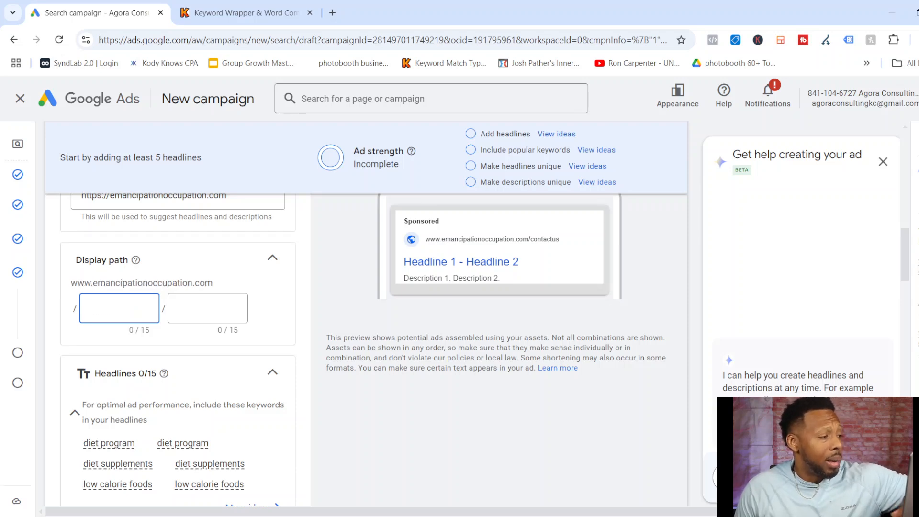
# Enter "diet program" as the ad's first headline.
pyautogui.scroll(-4, 178, 336)
pyautogui.click(172, 330)
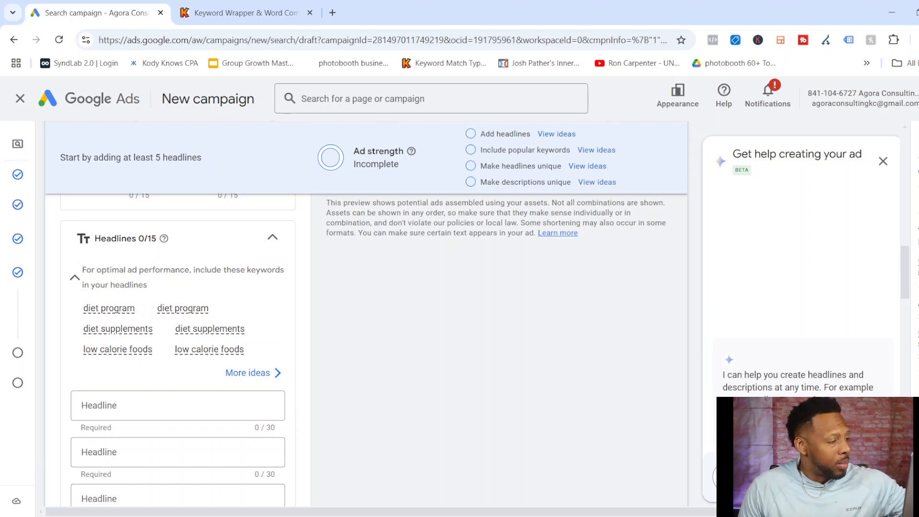
pyautogui.click(168, 405)
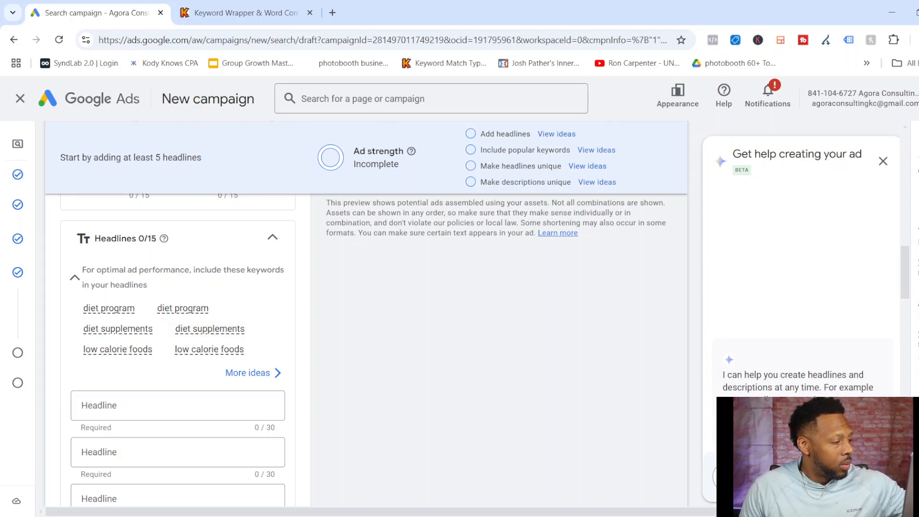
pyautogui.click(167, 406)
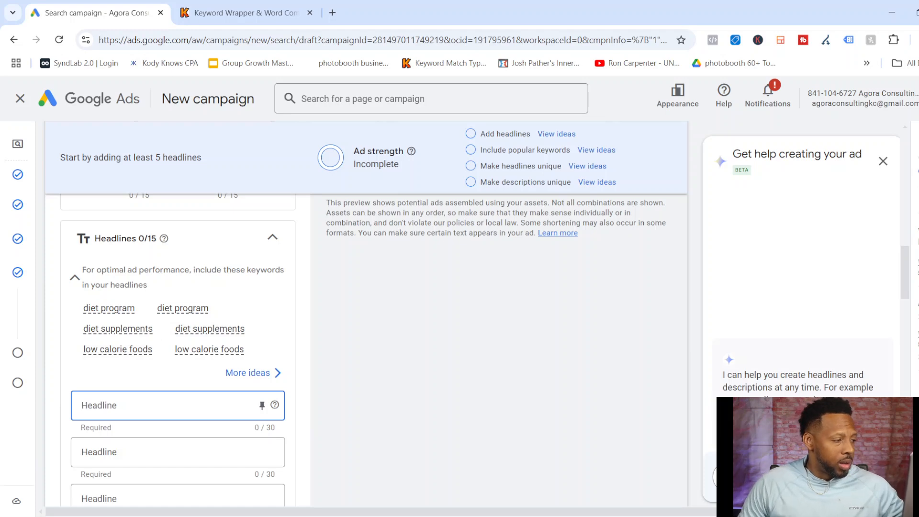
pyautogui.write('diet')
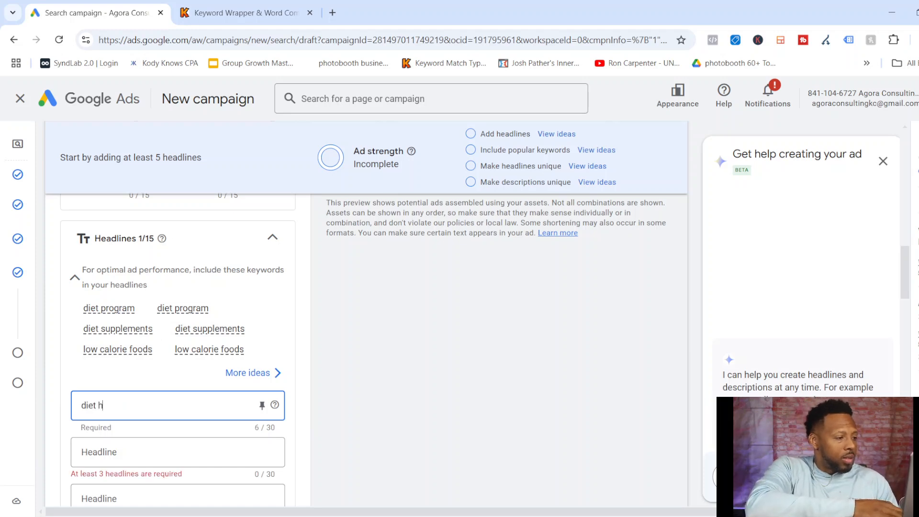
pyautogui.write(' progrm')
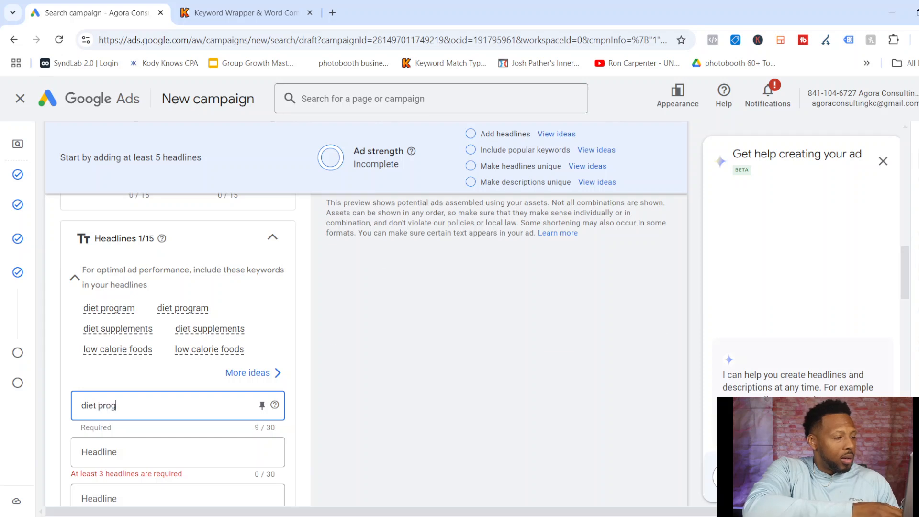
pyautogui.press('BackSpace')
pyautogui.write('am')
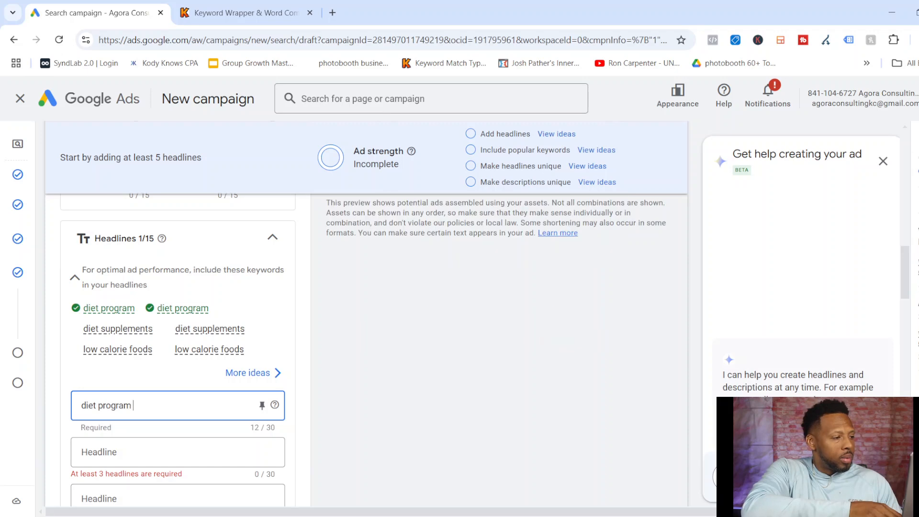
# Enter "the best diet program" as the ad's second headline.
pyautogui.press('Tab')
pyautogui.press('Tab')
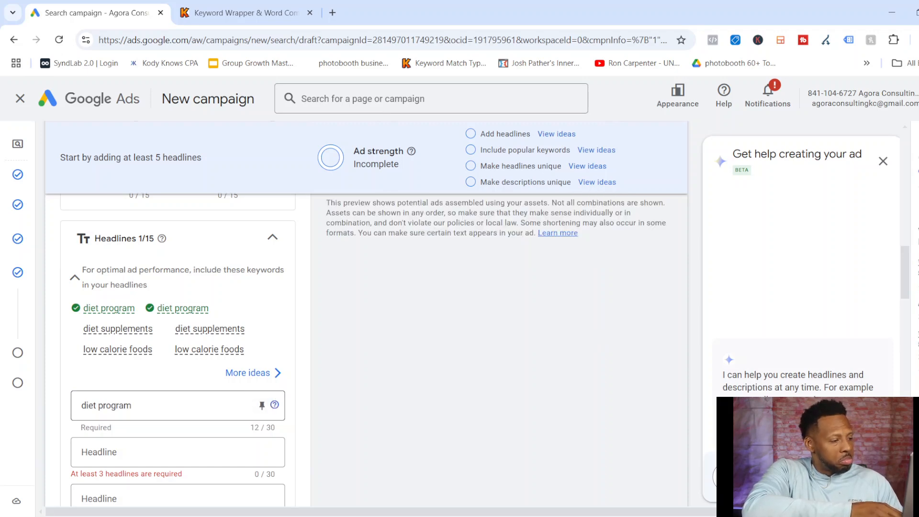
pyautogui.press('Tab')
pyautogui.write('the b')
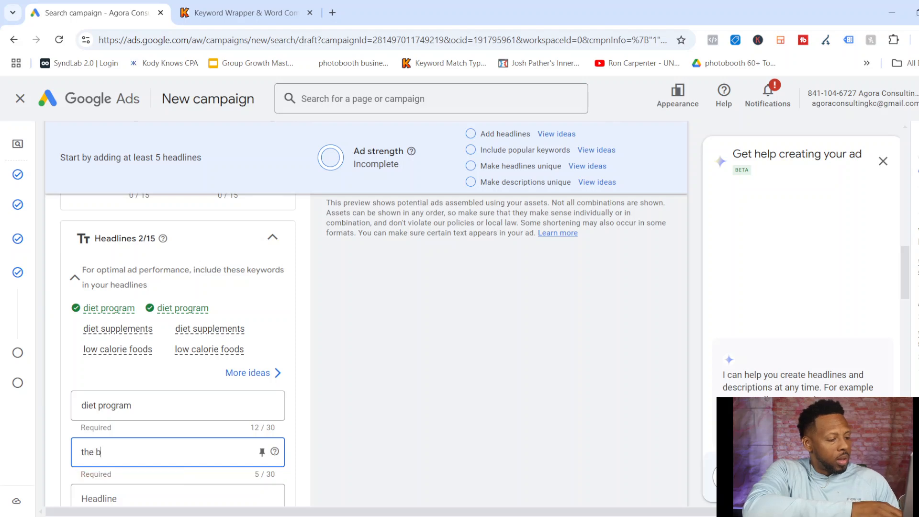
pyautogui.write('est diet program')
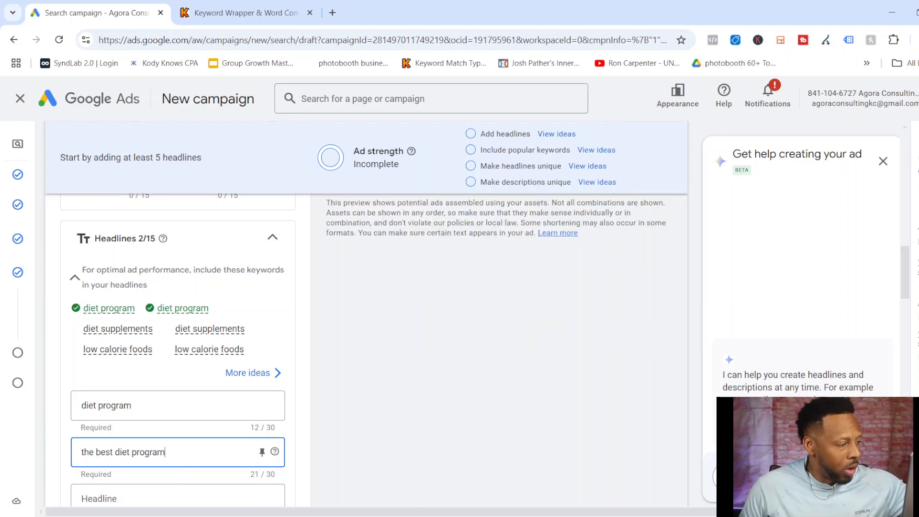
# Enter "only 5 exercises for 15 days" as the ad's third headline.
pyautogui.scroll(-2, 177, 335)
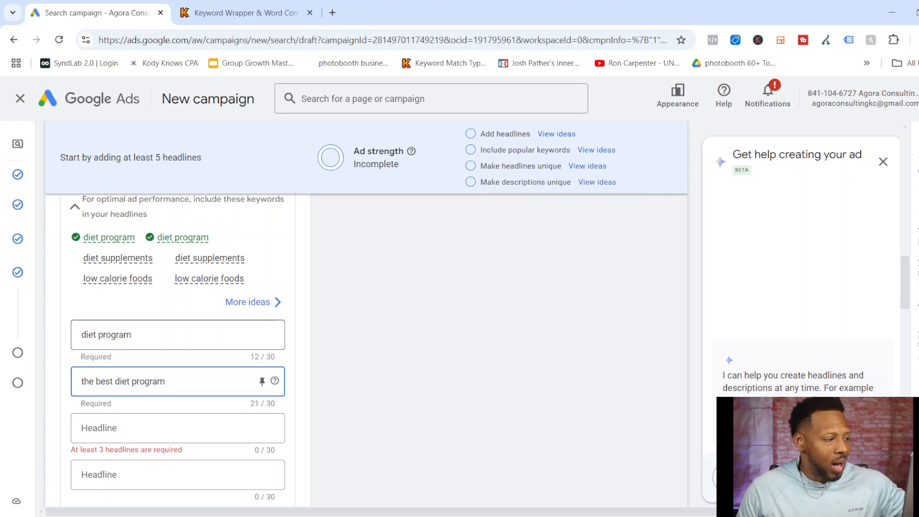
pyautogui.click(168, 428)
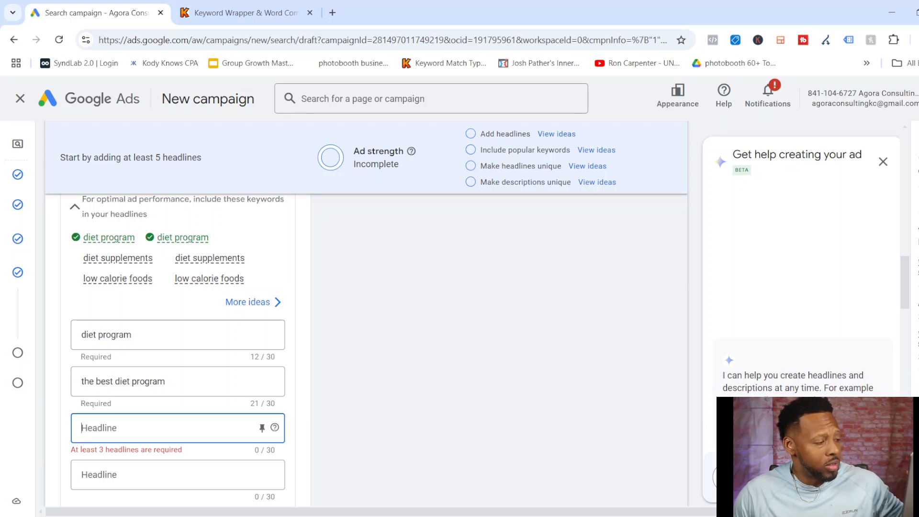
pyautogui.write('only 5')
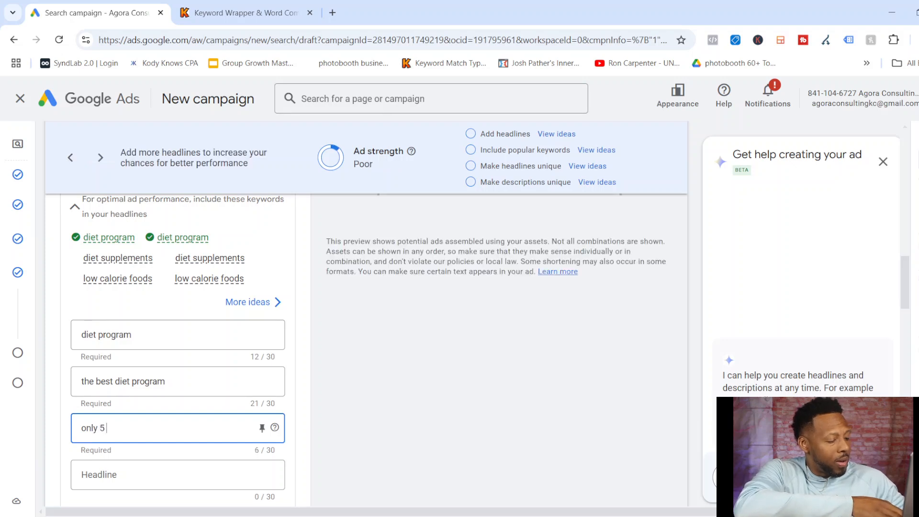
pyautogui.write(' exerc')
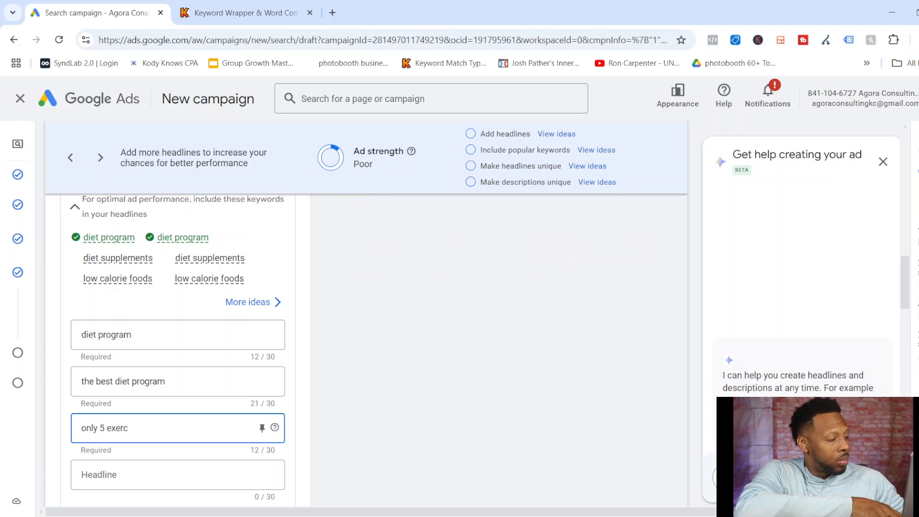
pyautogui.write('ises for 15 days')
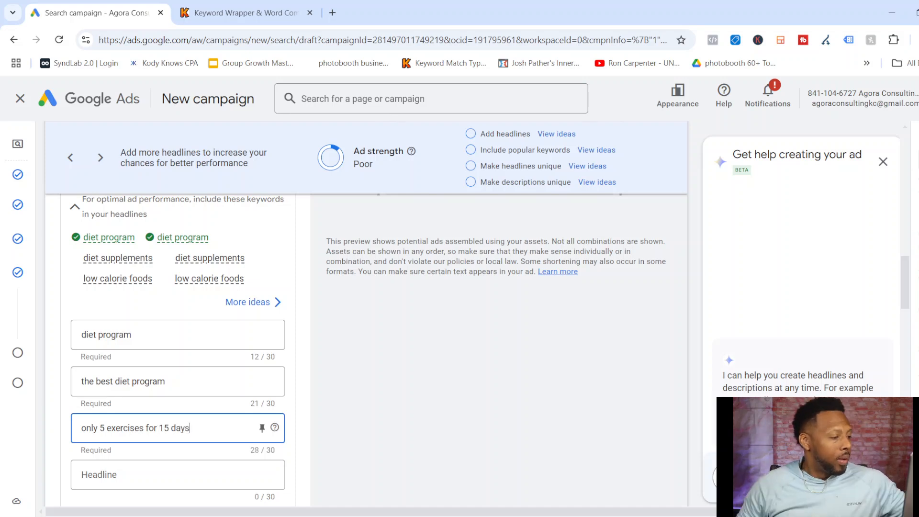
# Capitalize the first letter of the third headline so it reads "Only 5 exercises for 15 days".
pyautogui.click(82, 429)
pyautogui.press('Delete')
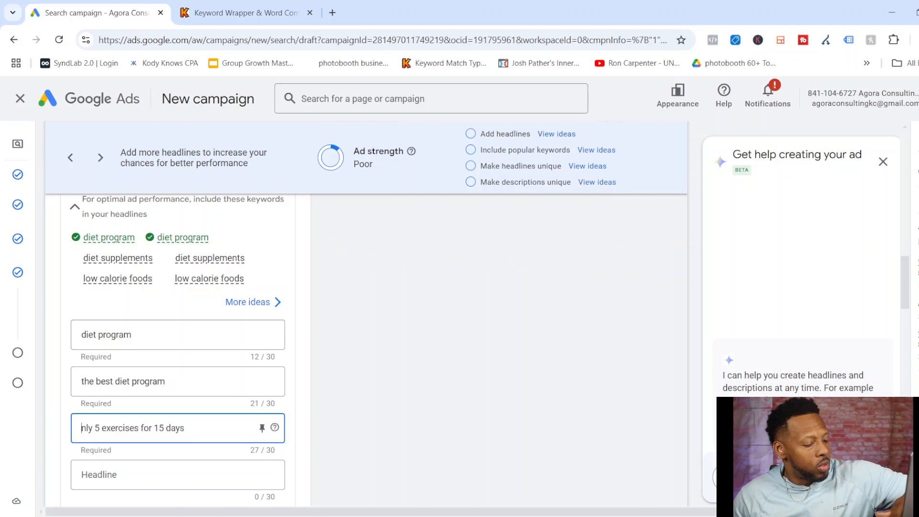
pyautogui.write('O')
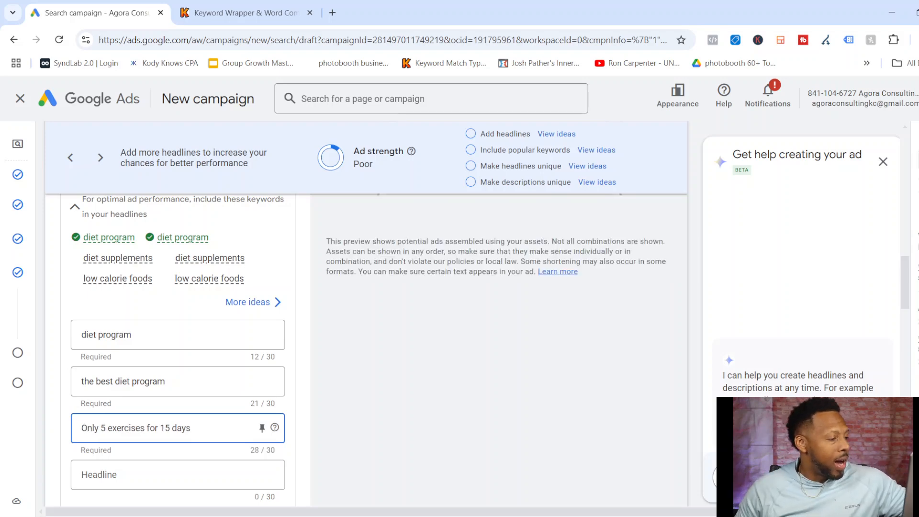
# Enter "Drink this tea fast results" as the ad's fourth headline, keeping it within the 30-character limit.
pyautogui.click(163, 475)
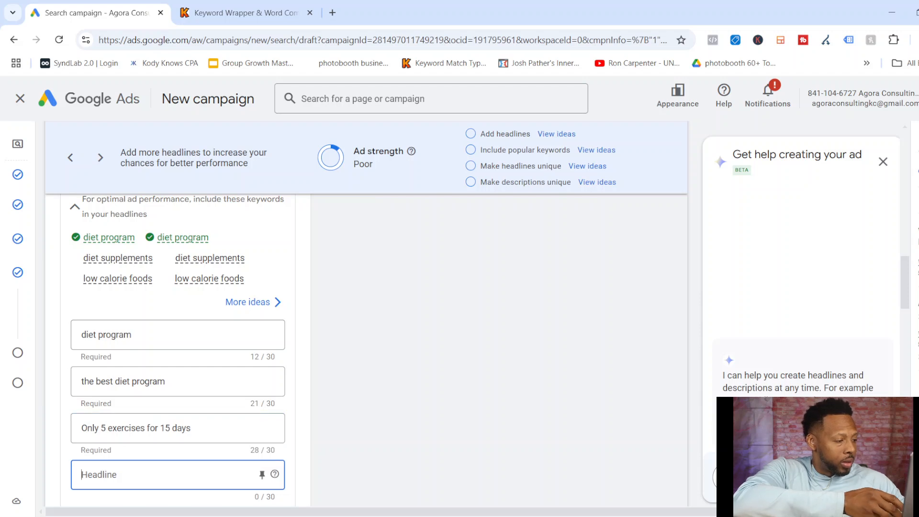
pyautogui.write('Drink this tea')
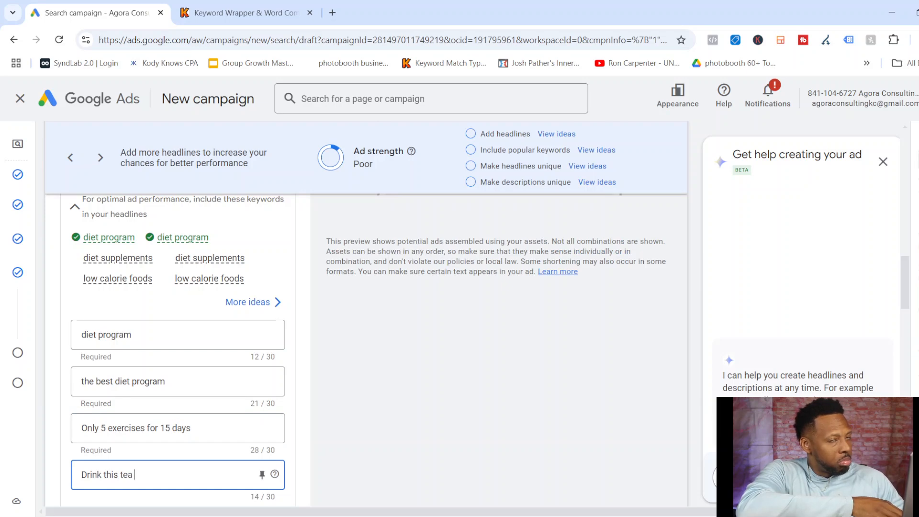
pyautogui.write('for fast results')
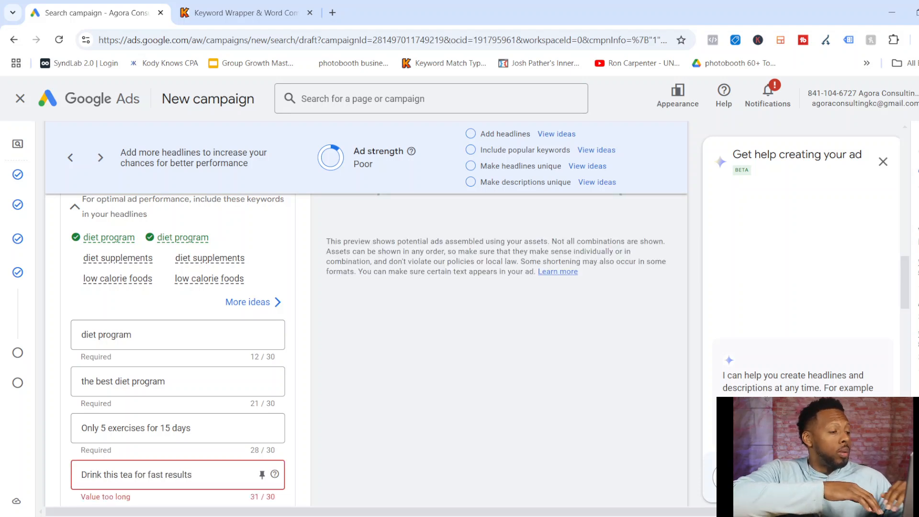
pyautogui.click(149, 475)
pyautogui.press('BackSpace')
pyautogui.press('BackSpace')
pyautogui.press('BackSpace')
pyautogui.press('BackSpace')
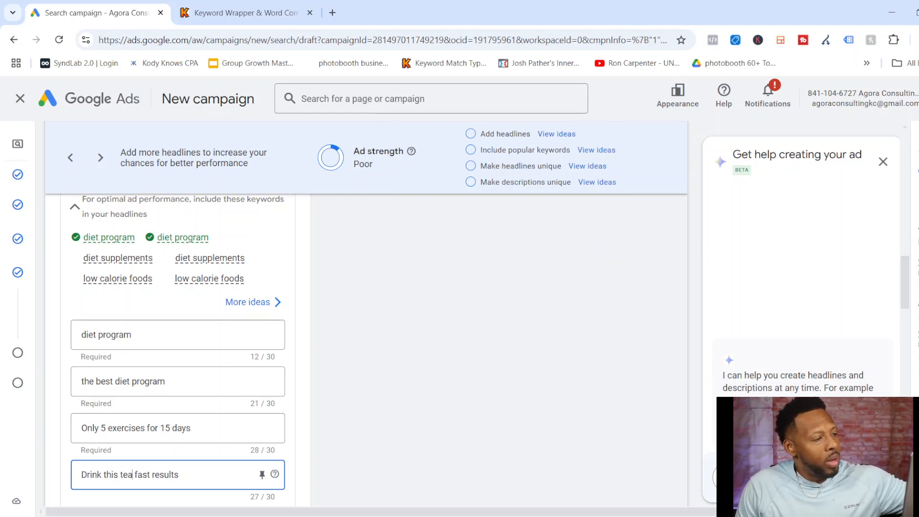
# Enter "15min video shows tea secret" as the ad's fifth headline.
pyautogui.scroll(-3, 178, 349)
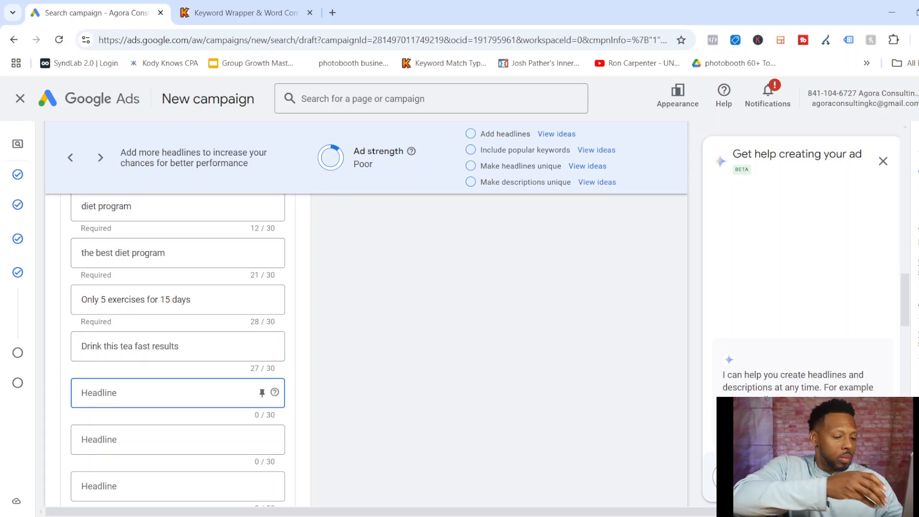
pyautogui.write('15')
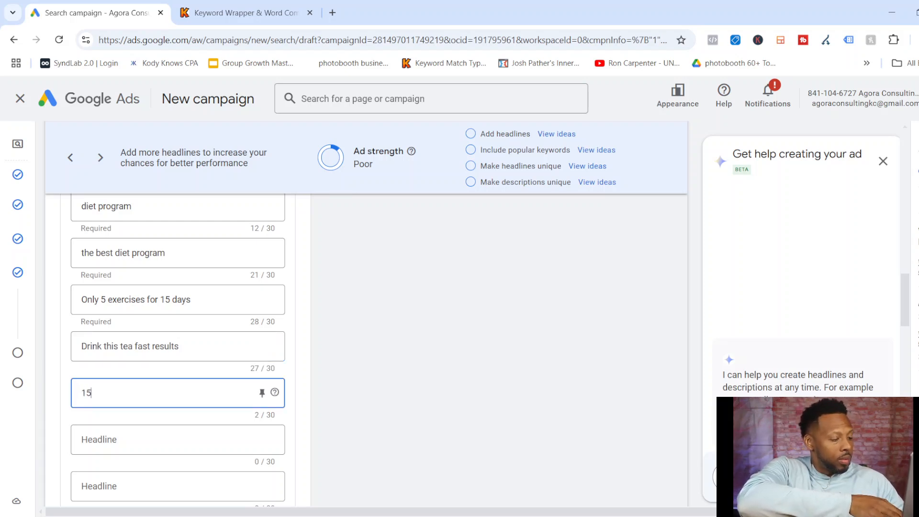
pyautogui.write('min video shows')
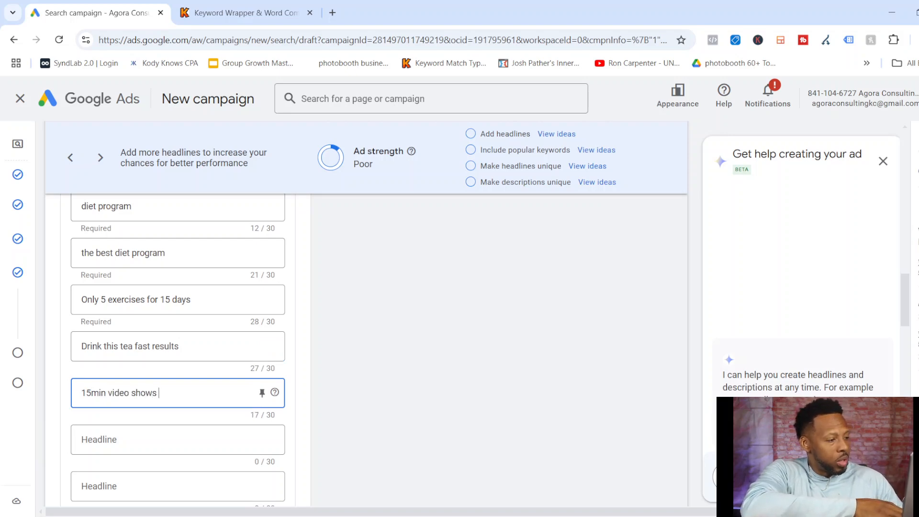
pyautogui.write(' tea')
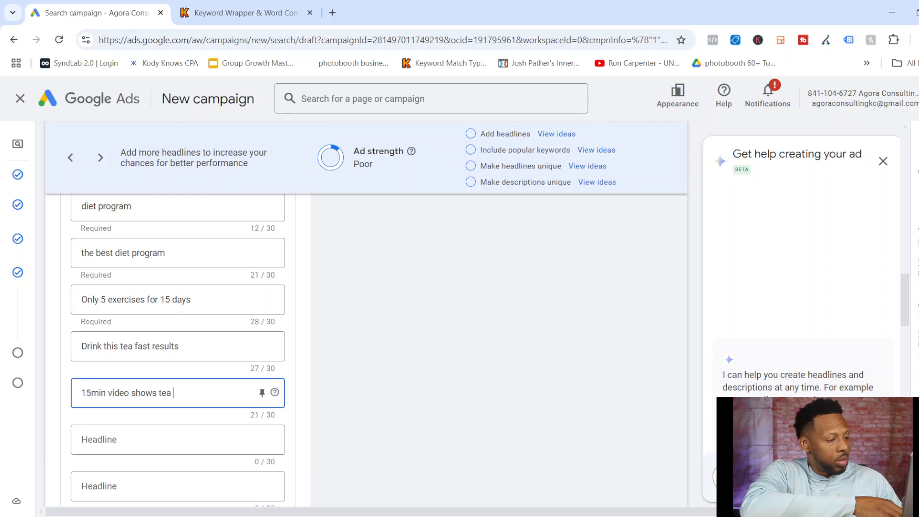
pyautogui.write(' secret')
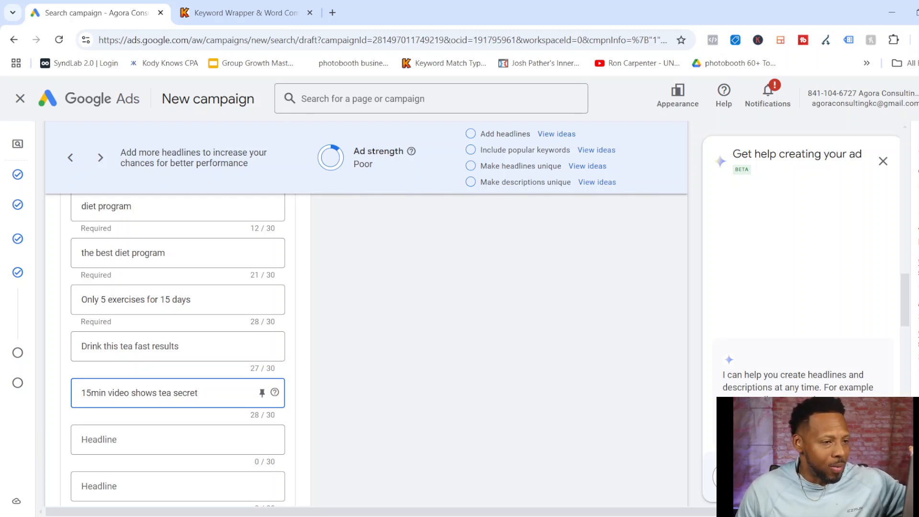
# Review the entered headlines and how they combine in the ad preview.
pyautogui.scroll(4, 178, 349)
pyautogui.scroll(-3, 178, 349)
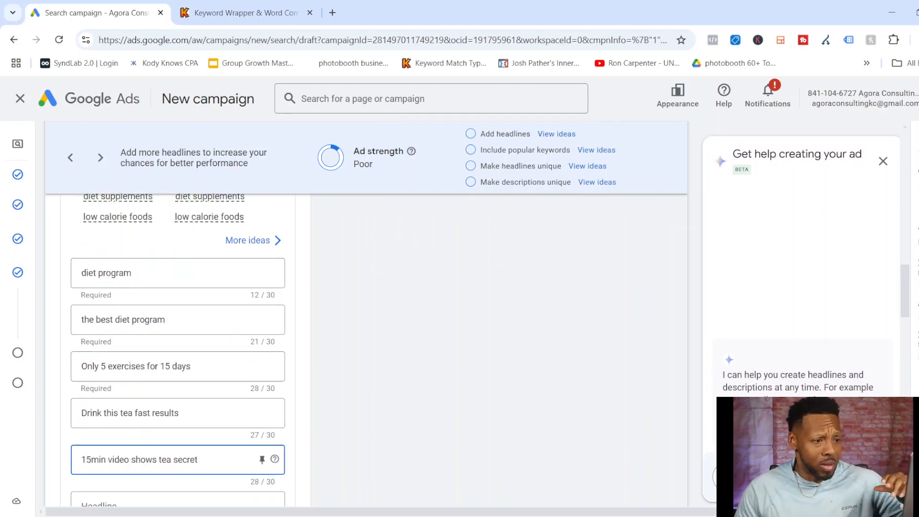
pyautogui.scroll(-4, 178, 350)
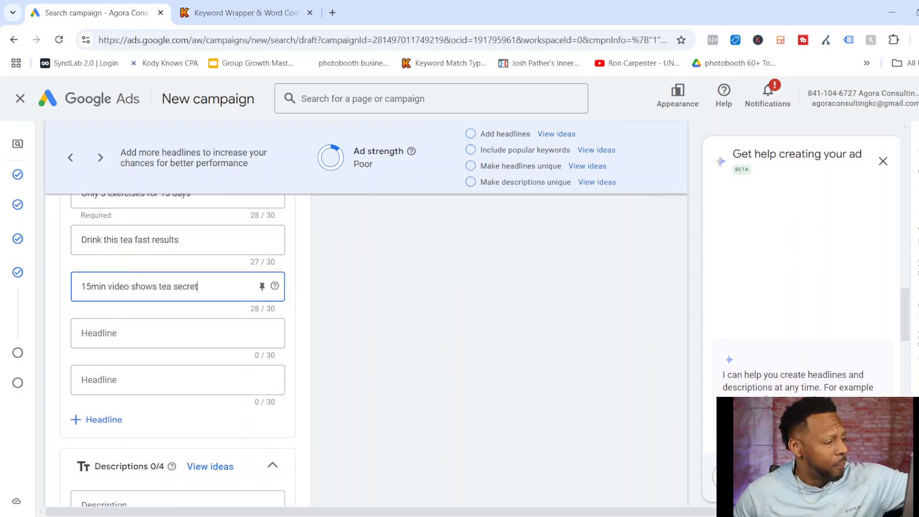
pyautogui.scroll(-1, 178, 350)
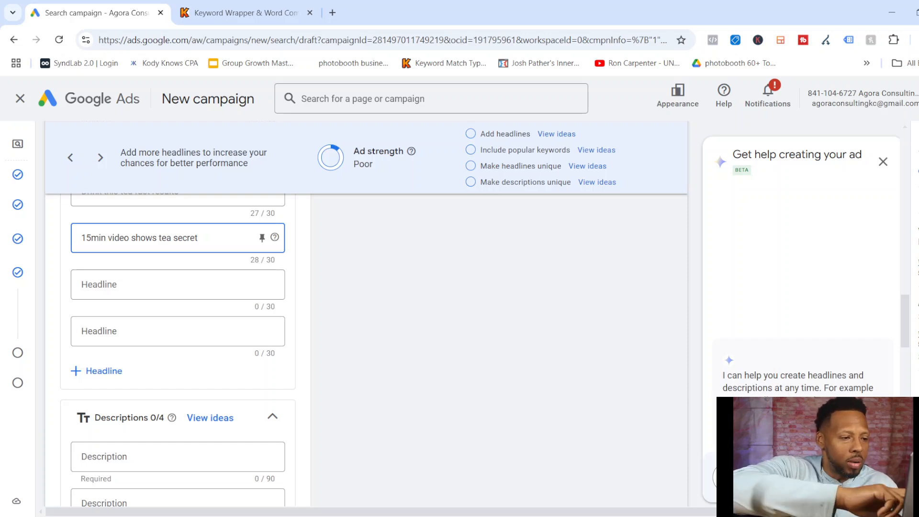
pyautogui.scroll(4, 178, 335)
pyautogui.scroll(10, 178, 335)
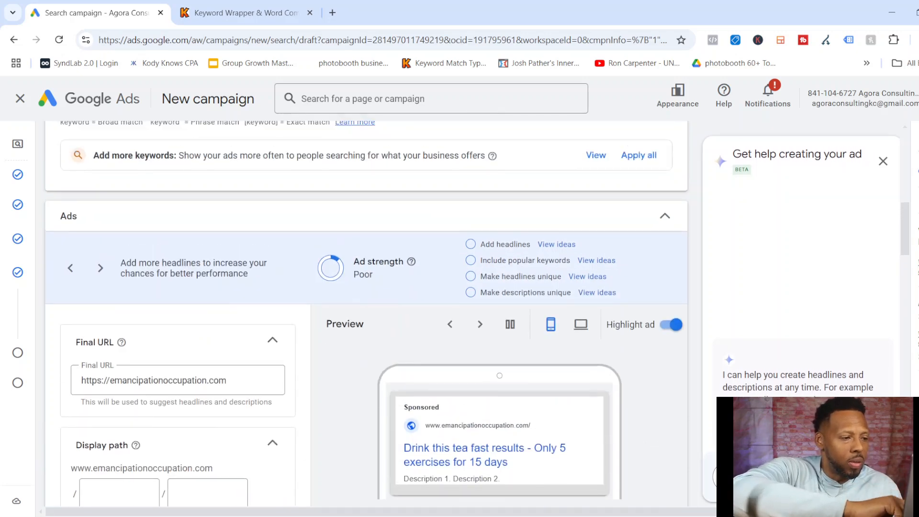
pyautogui.scroll(-1, 178, 335)
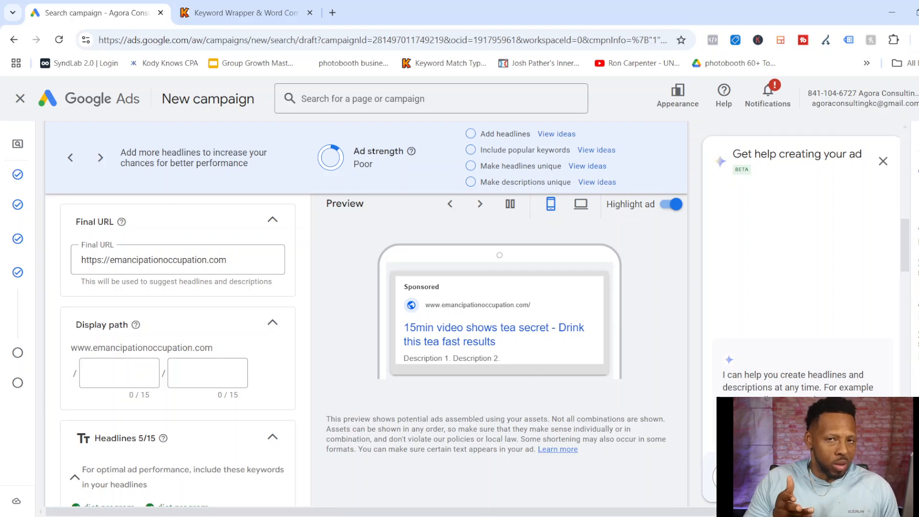
# Enter "This is the best product for weight loss, not in stores" as the ad's first description.
pyautogui.scroll(-10, 178, 335)
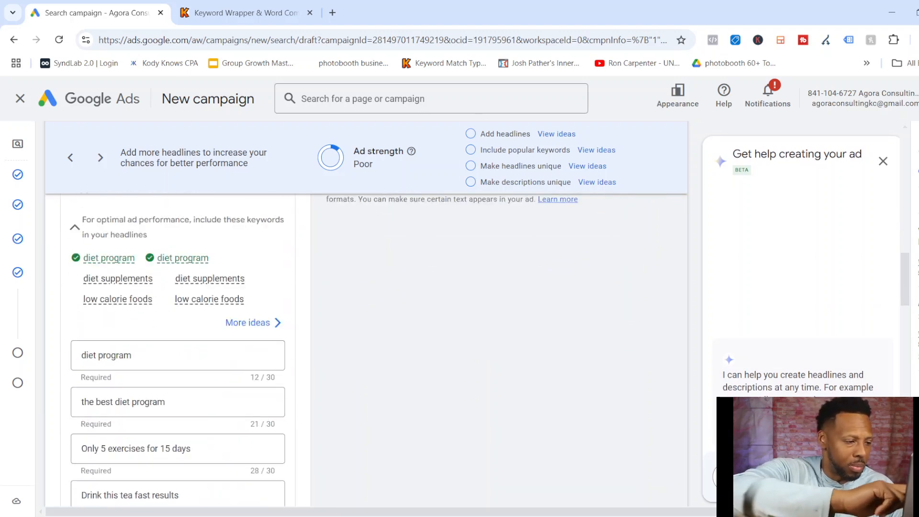
pyautogui.scroll(-3, 178, 335)
pyautogui.click(177, 258)
pyautogui.write('This')
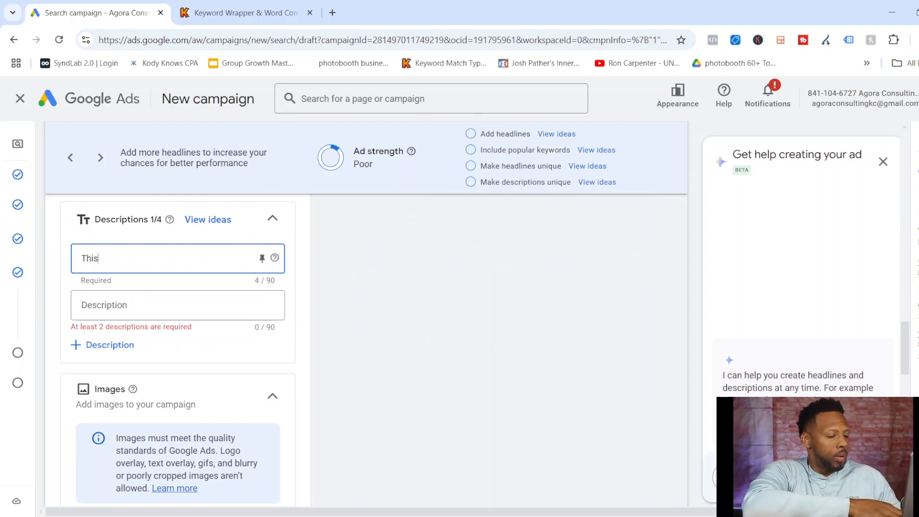
pyautogui.write(' is the best prod')
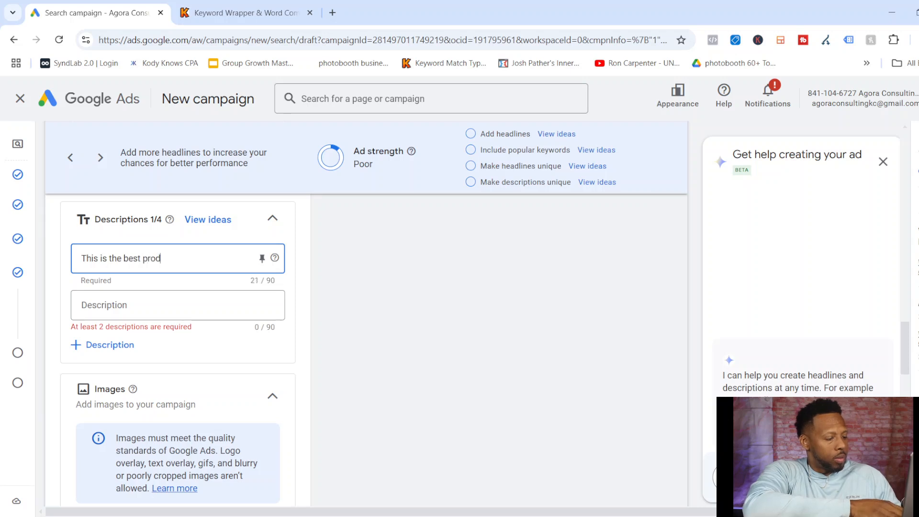
pyautogui.write('uct for we')
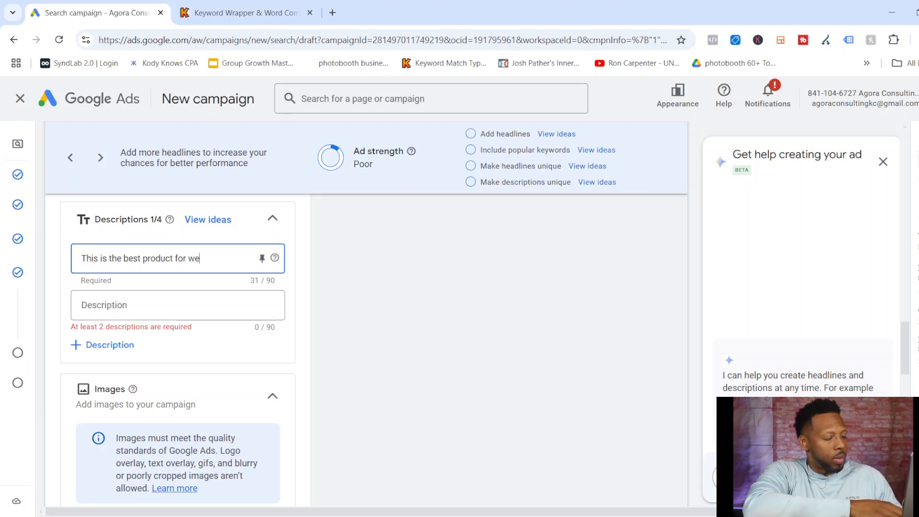
pyautogui.write('ight lossne')
pyautogui.press('BackSpace')
pyautogui.press('BackSpace')
pyautogui.write(',')
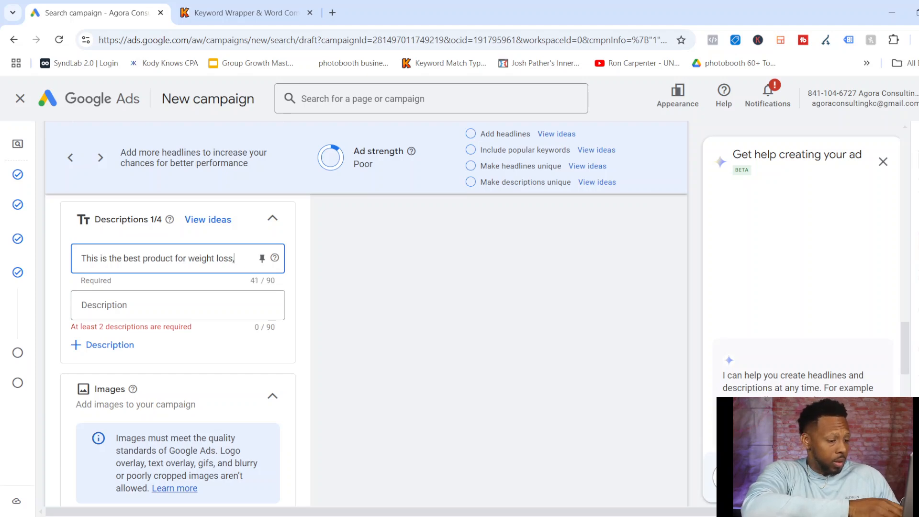
pyautogui.write(' not in stores')
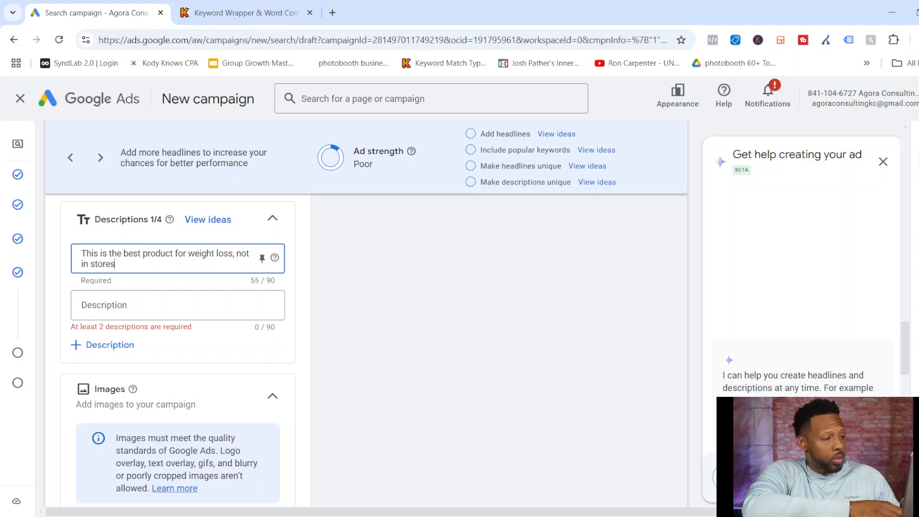
# Enter "Huge discount with this video to not be found anywhere else" as the ad's second description.
pyautogui.click(167, 305)
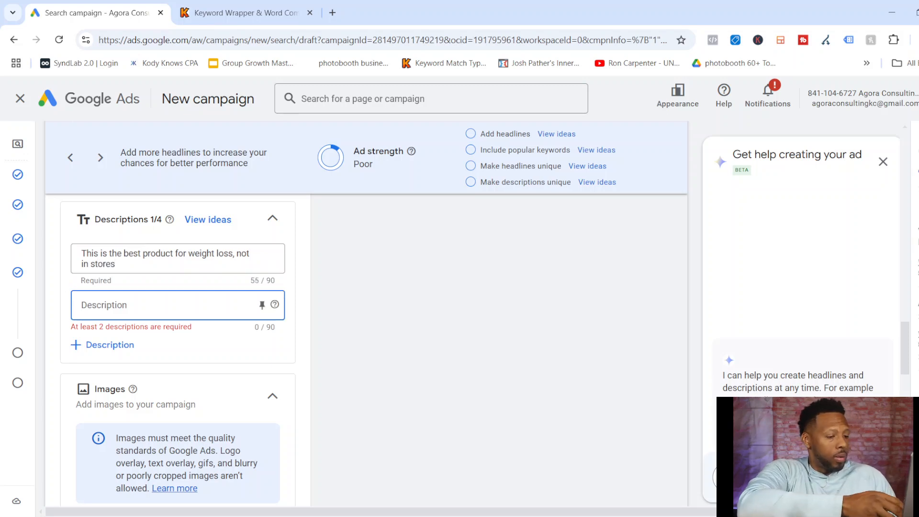
pyautogui.write('Huge')
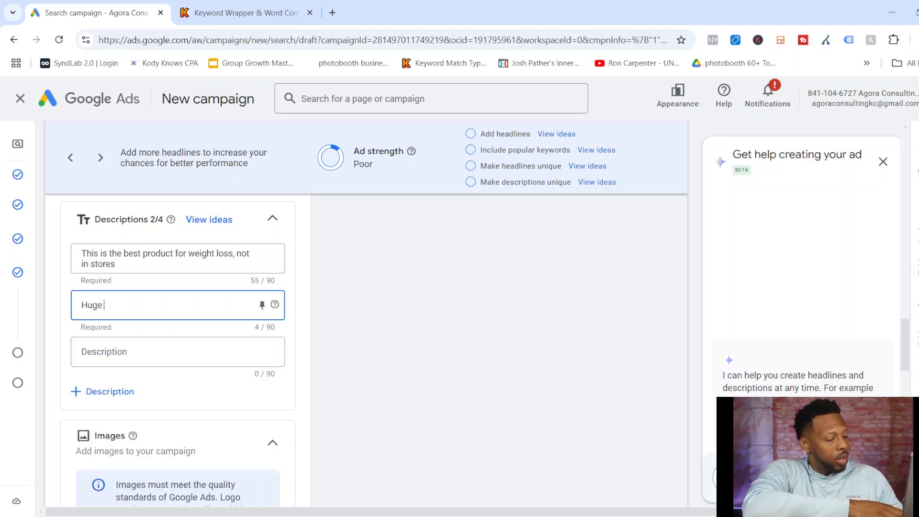
pyautogui.write(' discount ')
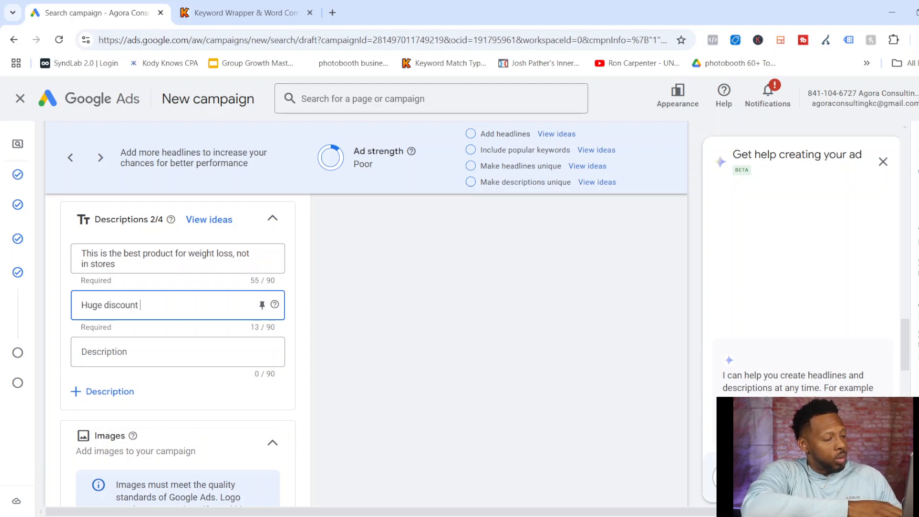
pyautogui.write('with this ')
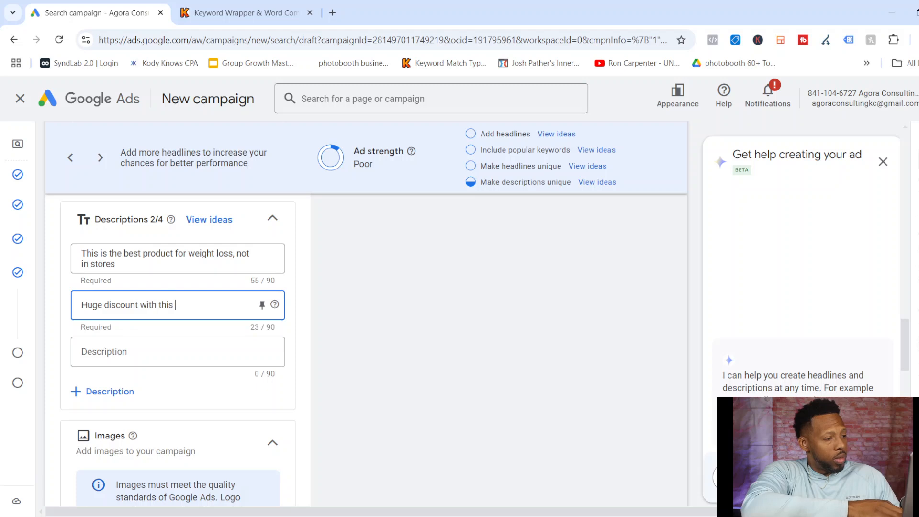
pyautogui.write('video ')
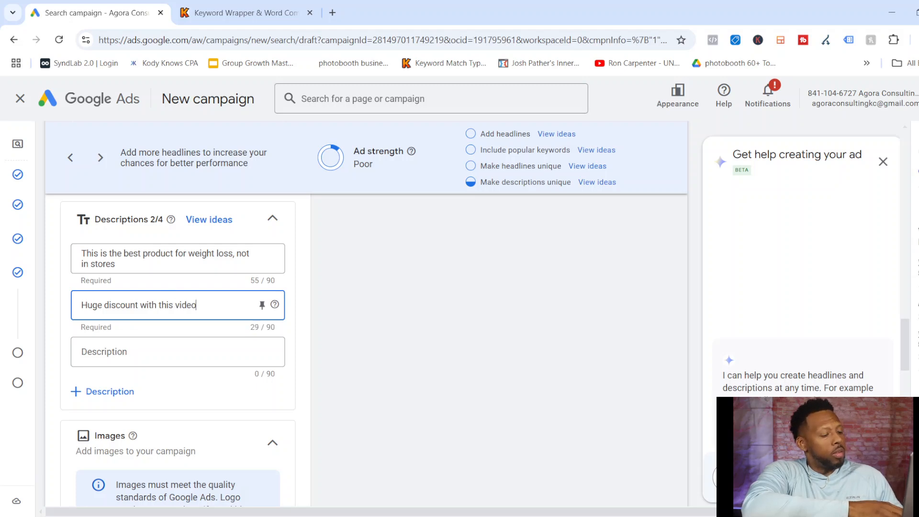
pyautogui.write('to not')
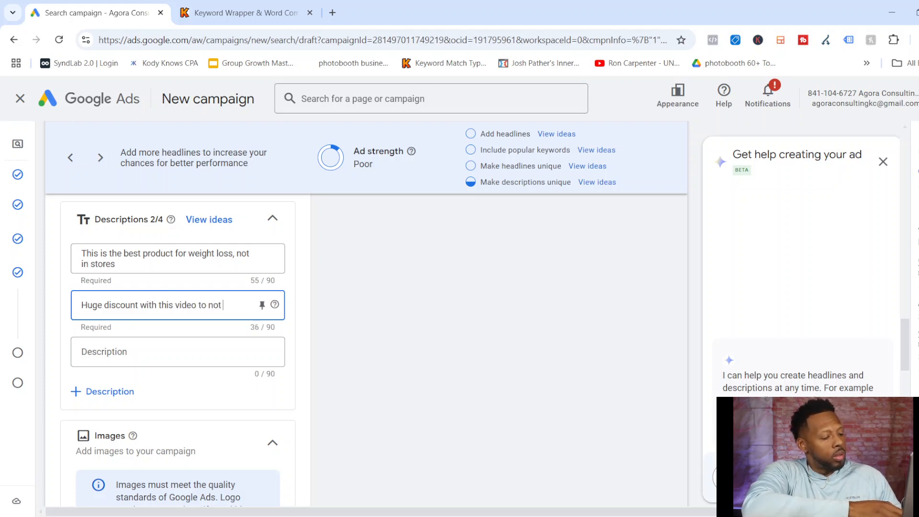
pyautogui.write(' be found anywhere else')
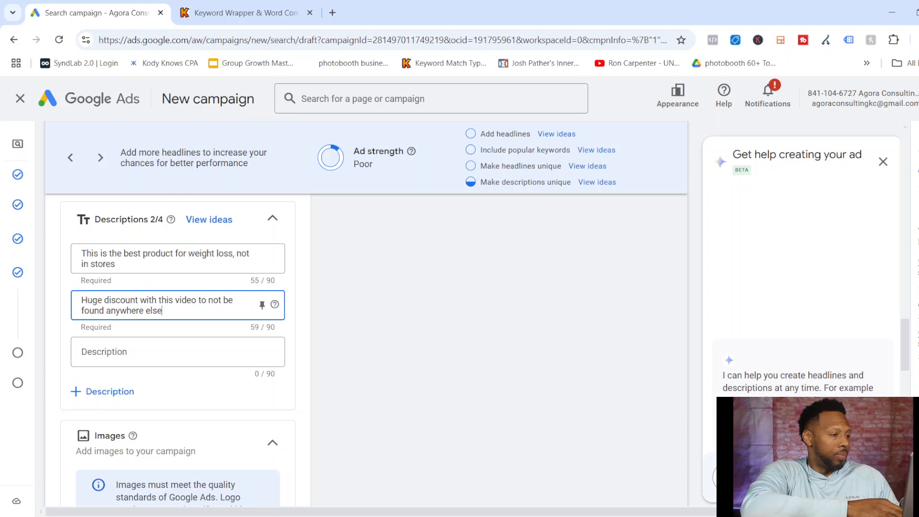
# Enter "Watch the video for this ancient tea hack that skips workouts for 6 weeks" as the ad's third description.
pyautogui.click(168, 352)
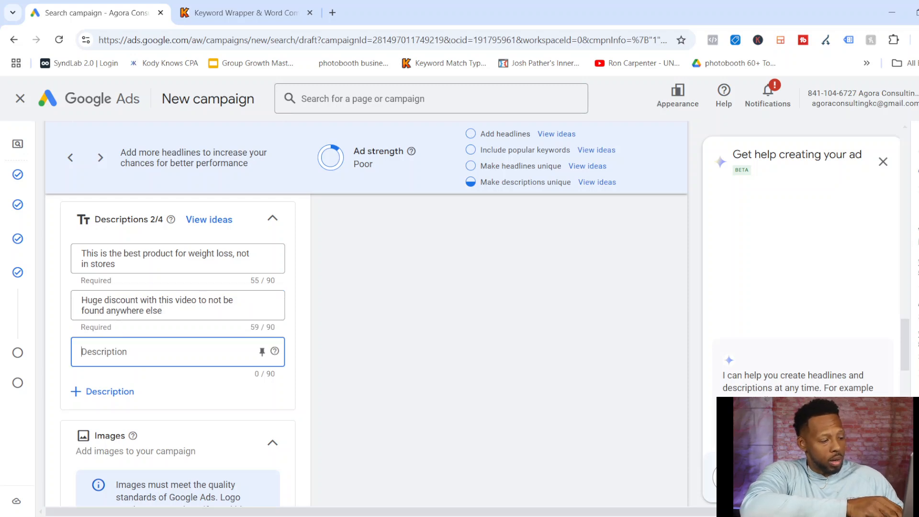
pyautogui.write('Watch the video for this ')
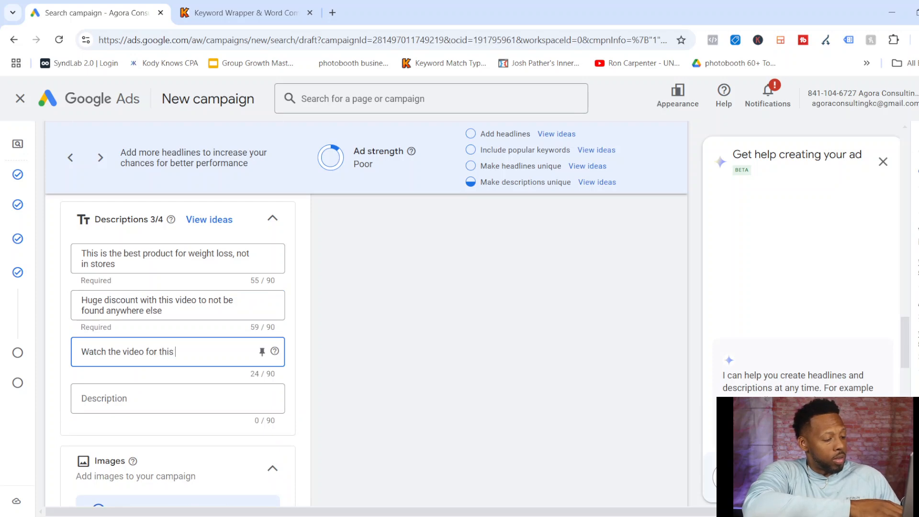
pyautogui.write('ancient')
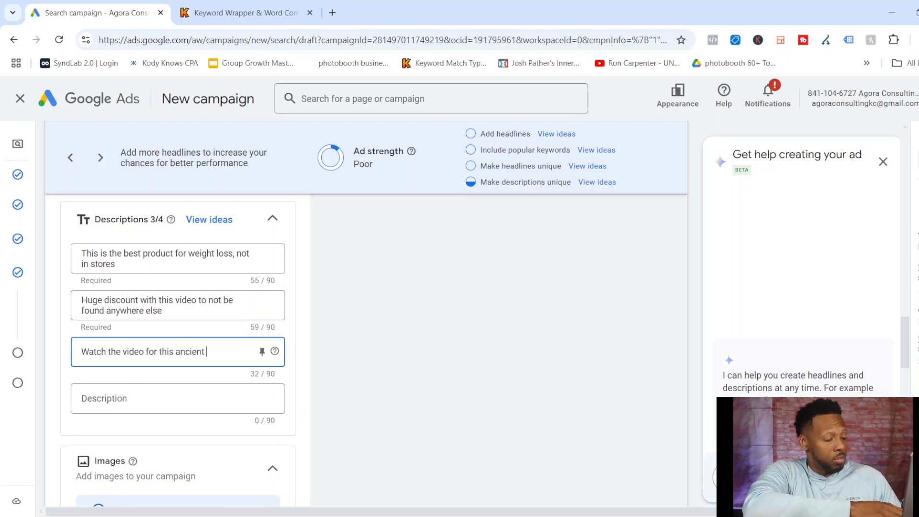
pyautogui.write(' tea')
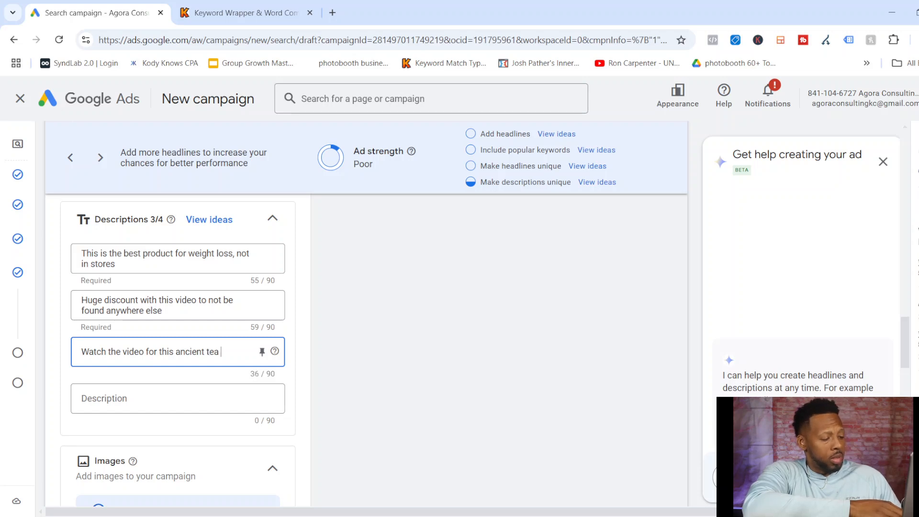
pyautogui.write(' hack that skips')
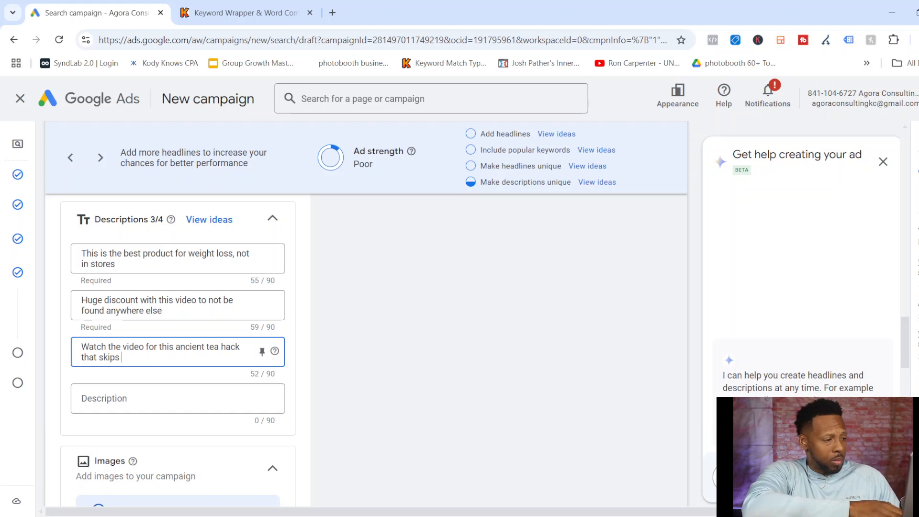
pyautogui.write(' wo')
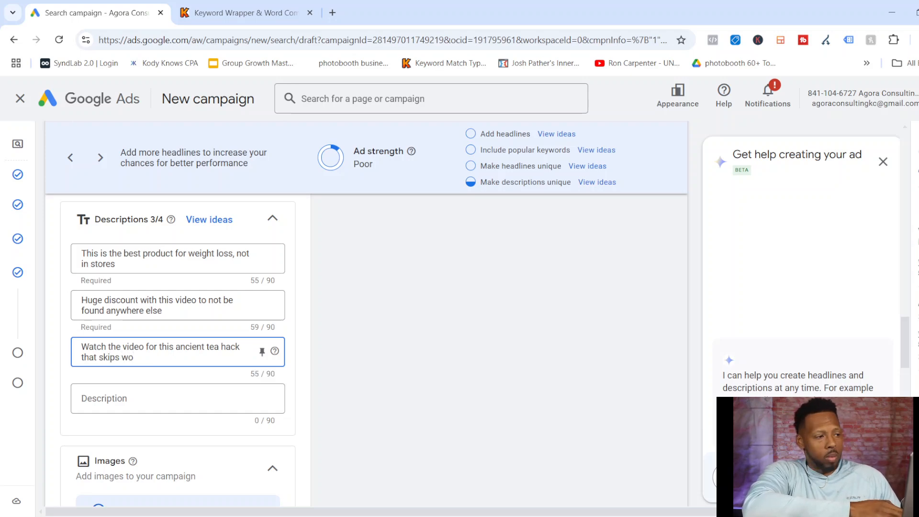
pyautogui.write('rkouts for')
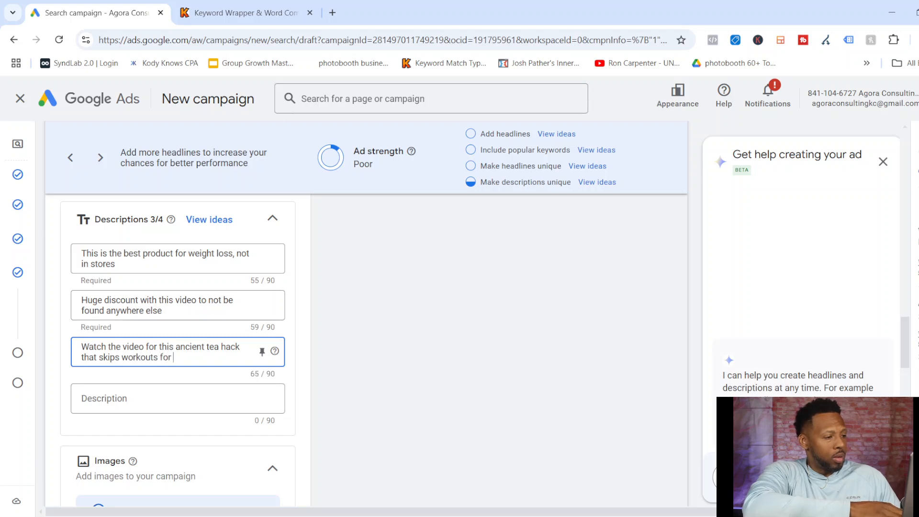
pyautogui.write(' 6 weeks')
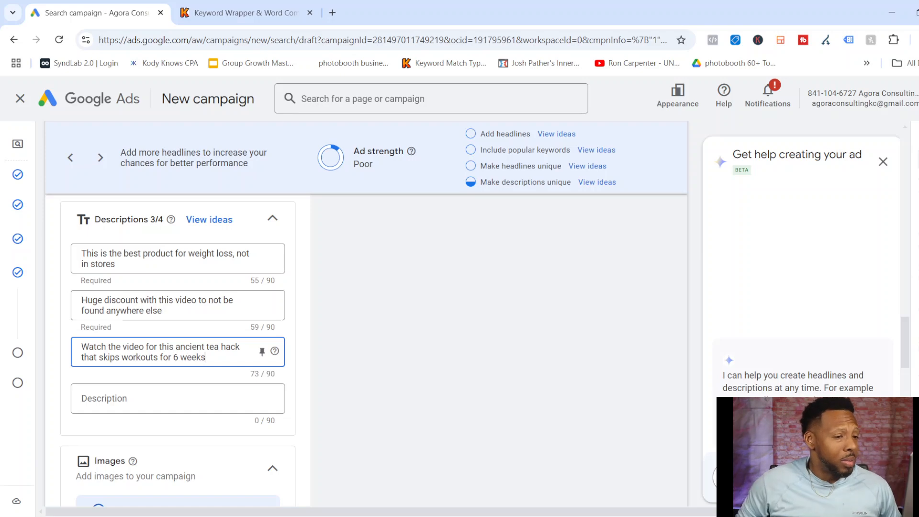
# Check the ad preview and pin the headline "Only 5 exercises for 15 days" to show only in position 1.
pyautogui.scroll(10, 178, 349)
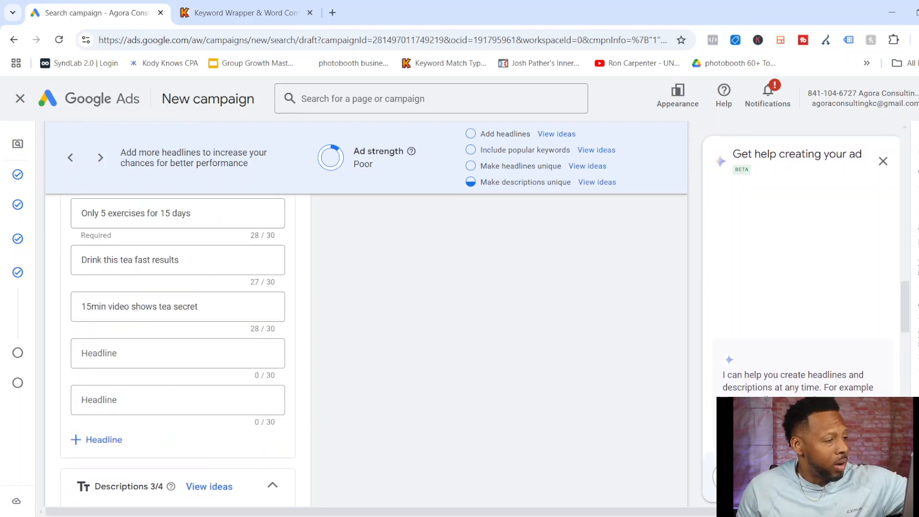
pyautogui.scroll(1, 178, 349)
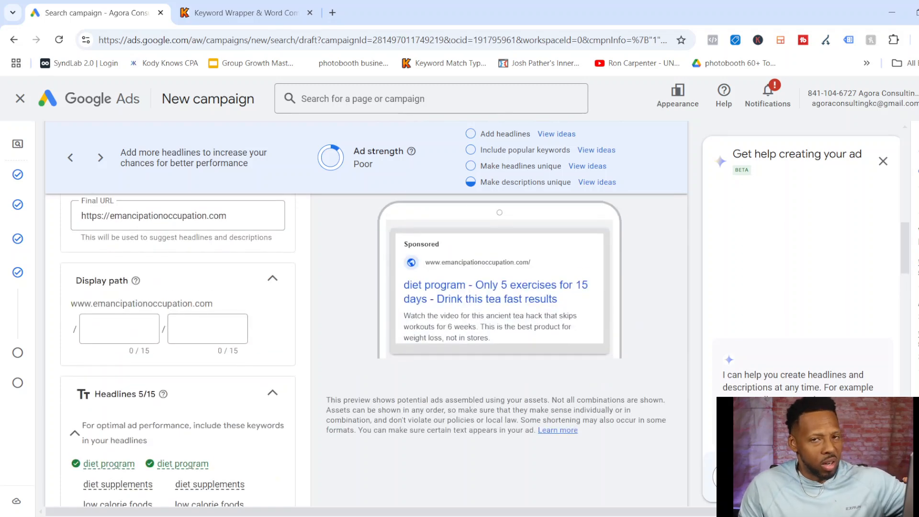
pyautogui.scroll(-5, 178, 350)
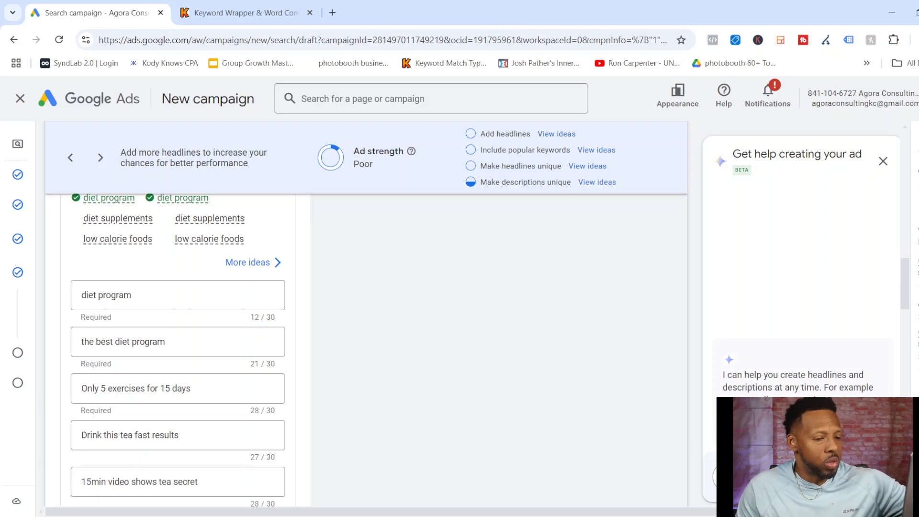
pyautogui.scroll(-2, 178, 350)
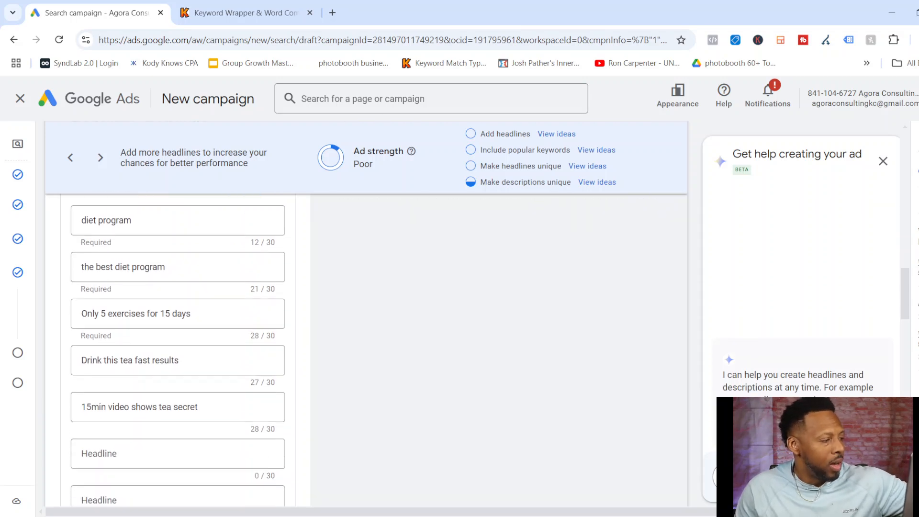
pyautogui.click(177, 314)
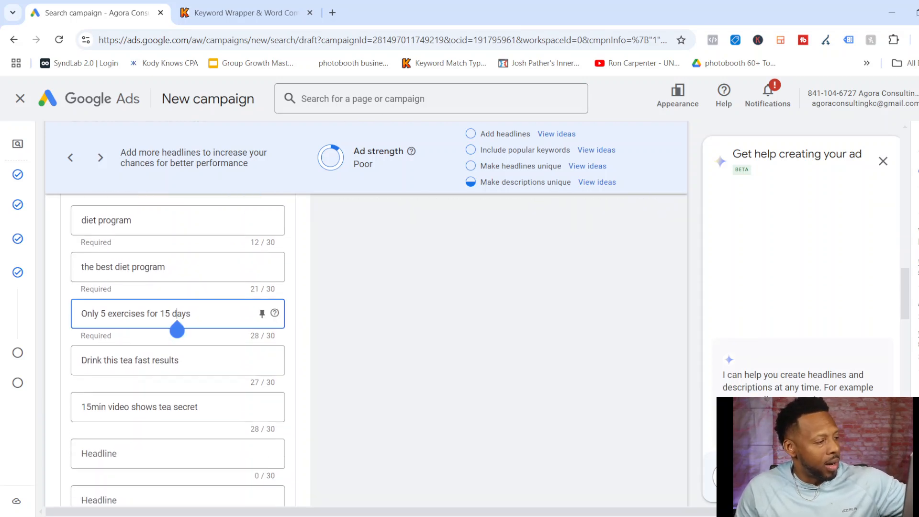
pyautogui.click(262, 313)
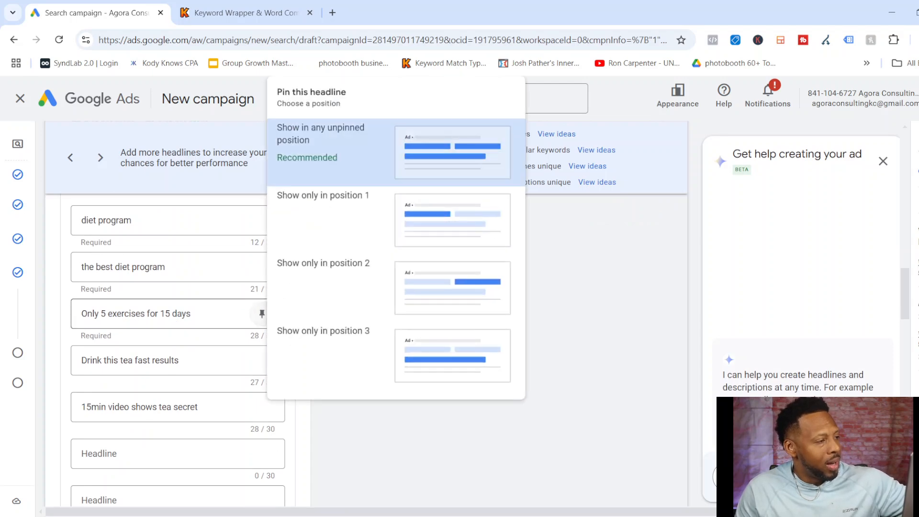
pyautogui.press('Escape')
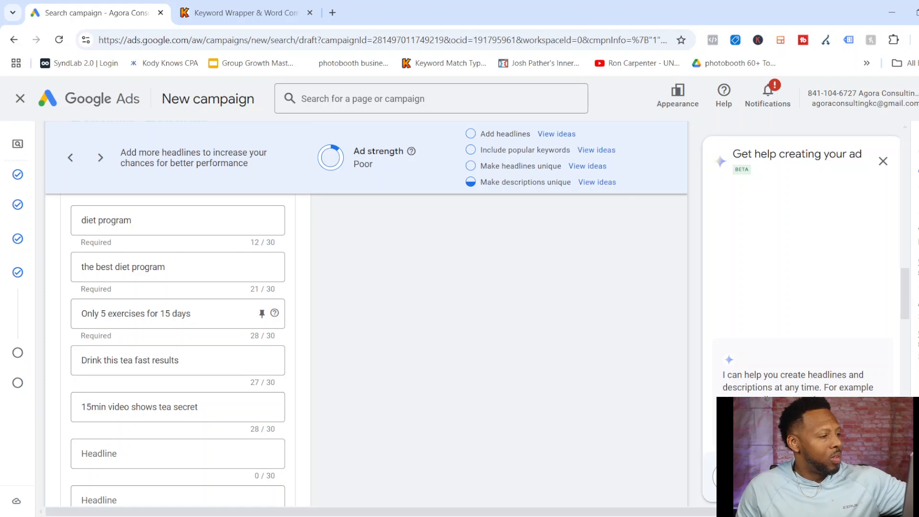
pyautogui.click(262, 314)
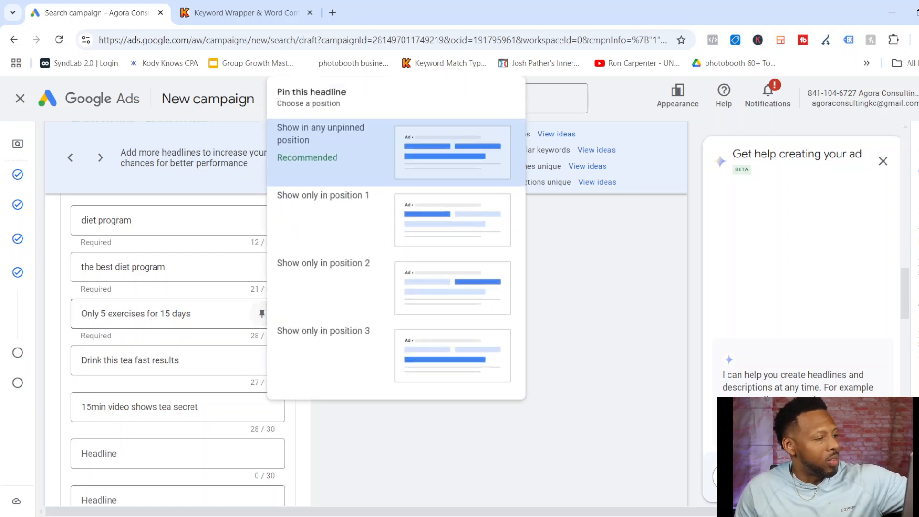
pyautogui.click(323, 216)
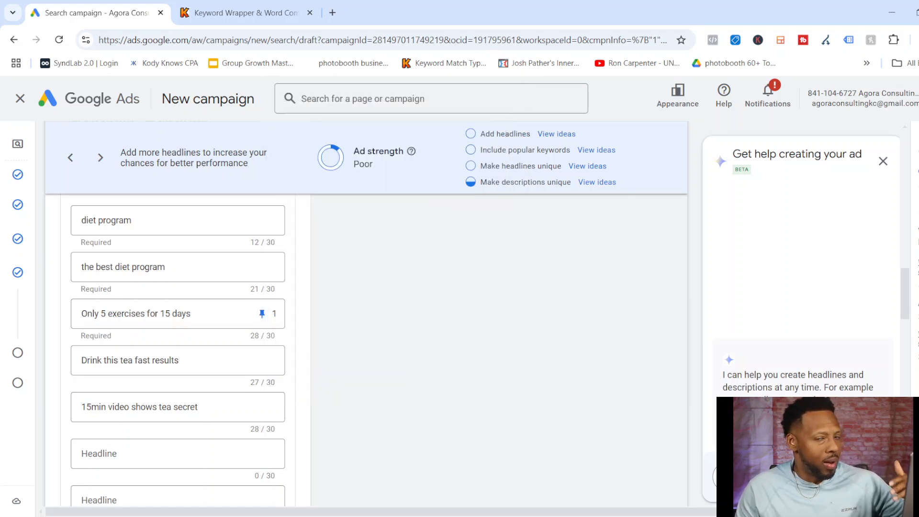
# Leave the images, business name, logo, sitelinks and callouts empty and continue to the campaign's budget settings.
pyautogui.scroll(-8, 178, 336)
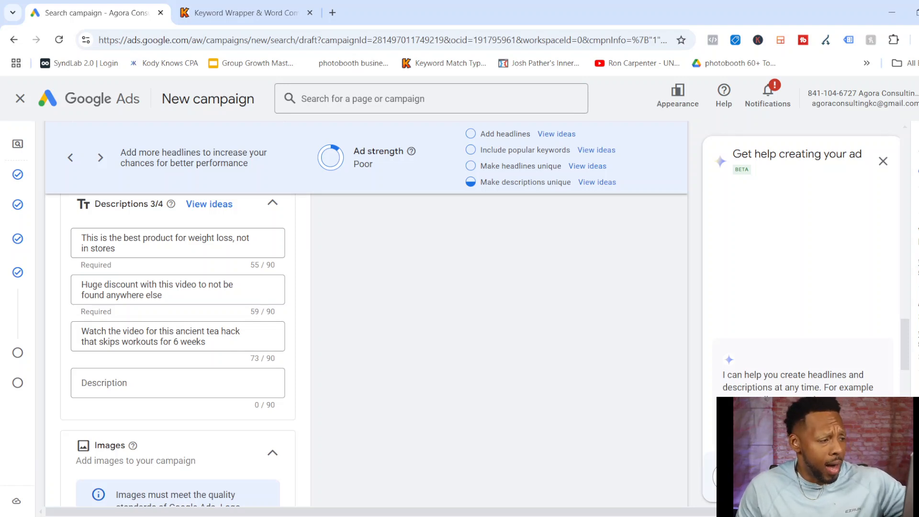
pyautogui.scroll(-4, 178, 350)
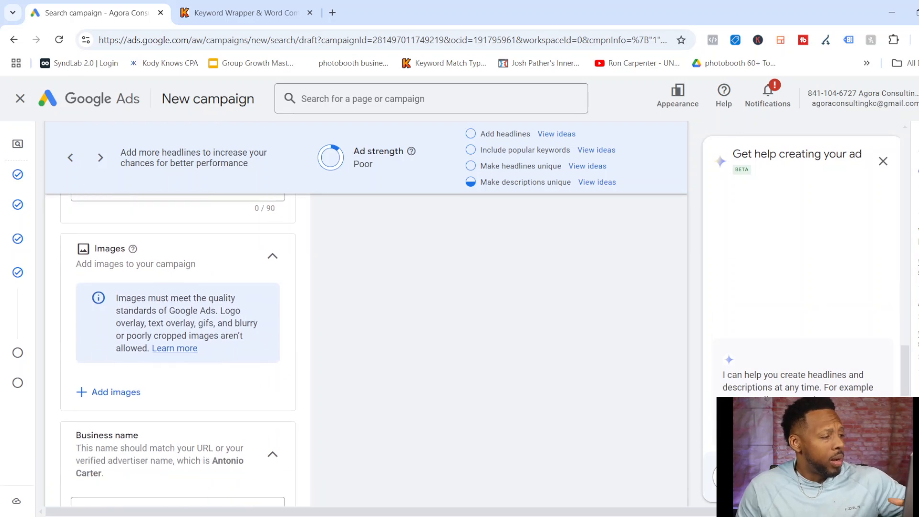
pyautogui.scroll(-3, 178, 350)
pyautogui.scroll(-3, 178, 350)
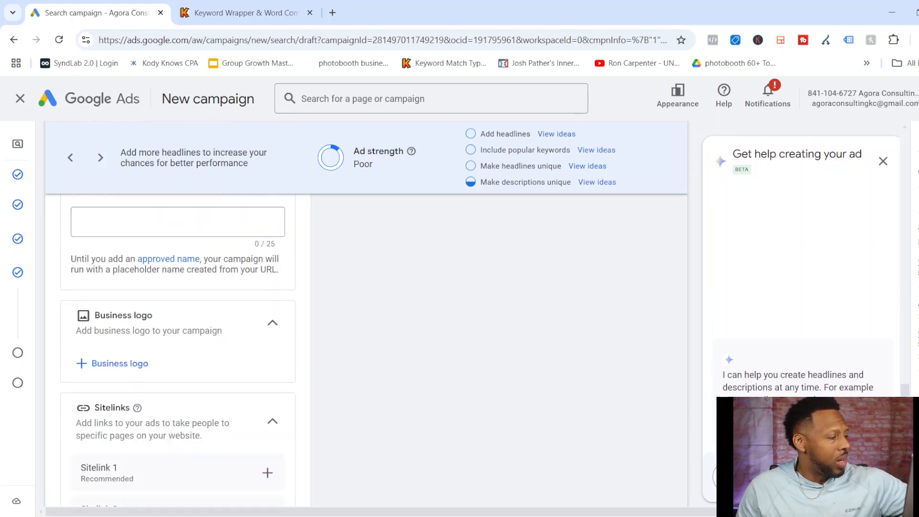
pyautogui.scroll(-3, 178, 350)
pyautogui.scroll(-2, 178, 350)
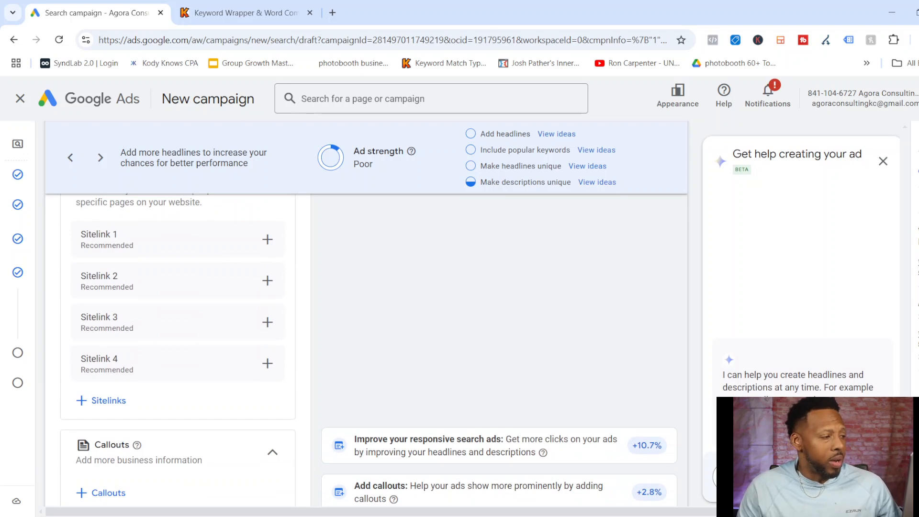
pyautogui.scroll(-5, 179, 350)
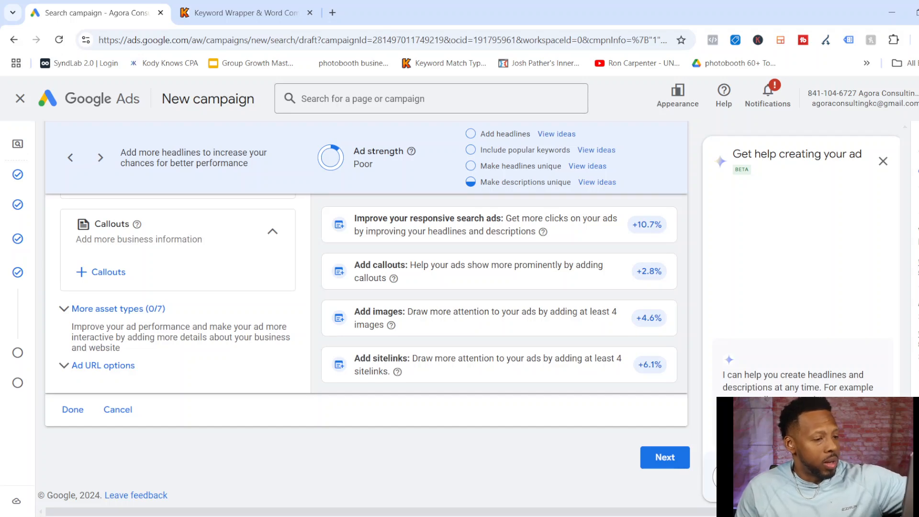
pyautogui.click(666, 458)
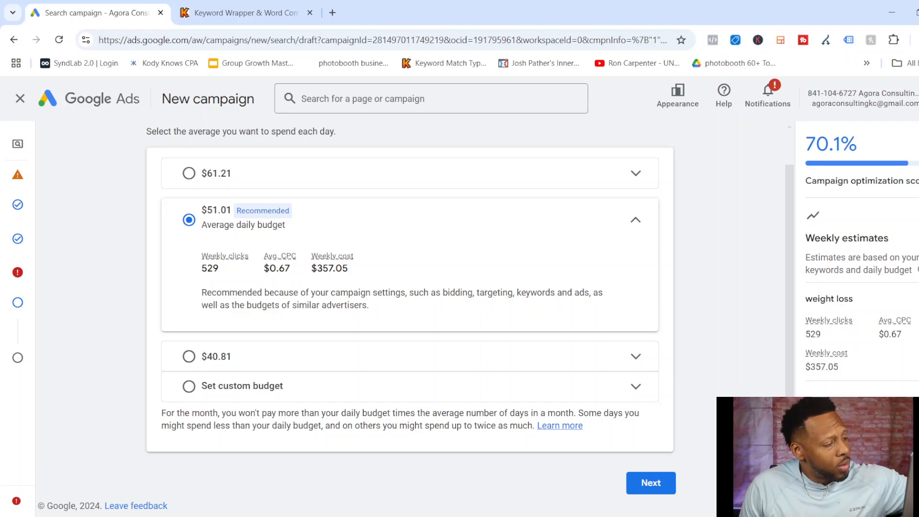
# Set a custom average daily budget of $15.00 for the campaign and proceed to the campaign review.
pyautogui.click(189, 386)
pyautogui.click(238, 341)
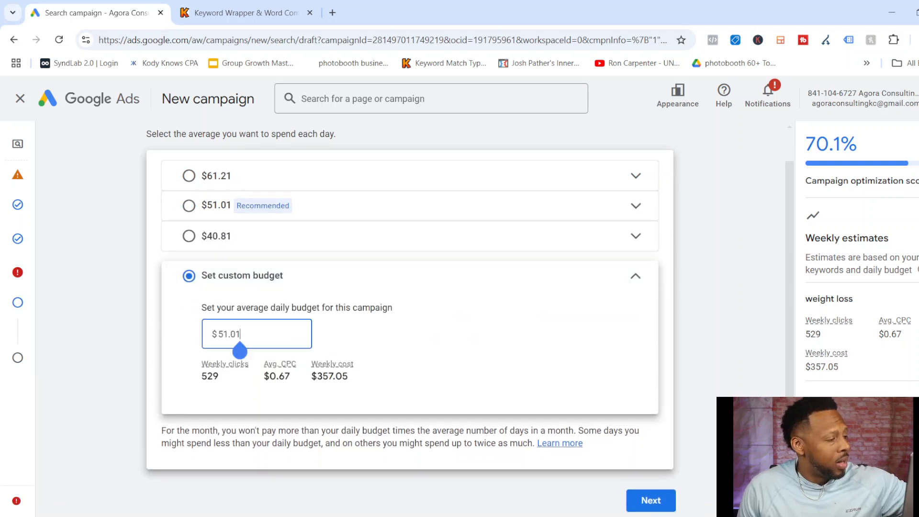
pyautogui.press('BackSpace')
pyautogui.press('BackSpace')
pyautogui.press('BackSpace')
pyautogui.press('BackSpace')
pyautogui.press('BackSpace')
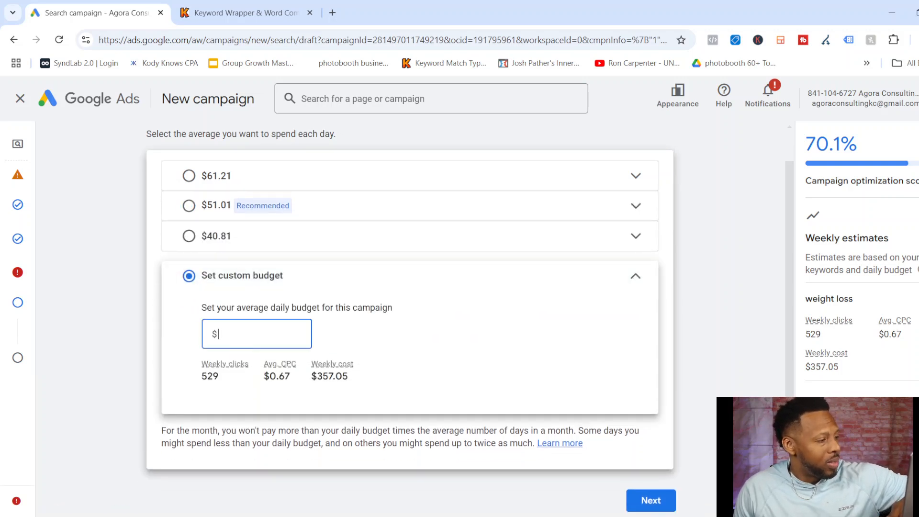
pyautogui.write('15')
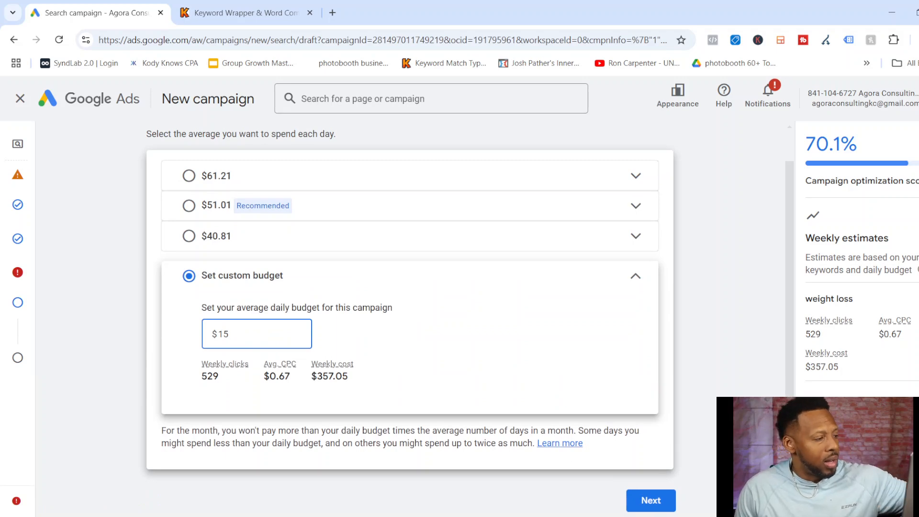
pyautogui.press('Tab')
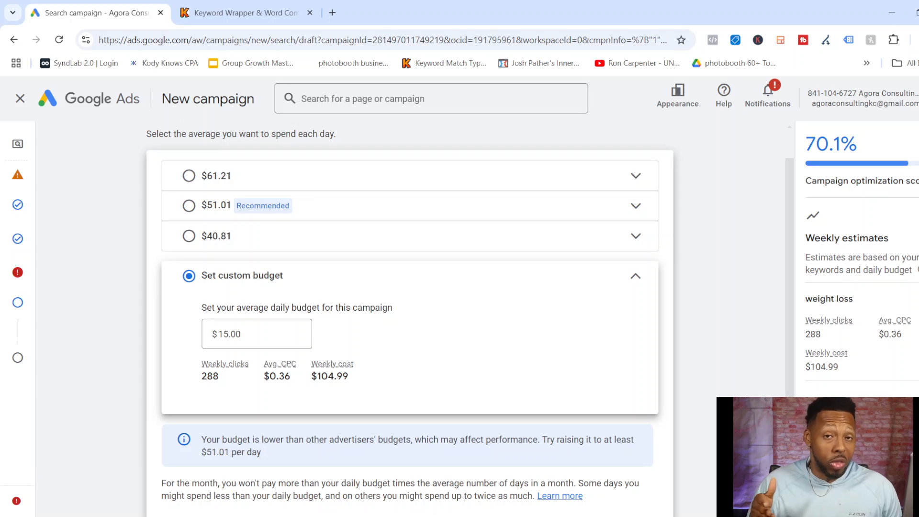
pyautogui.scroll(-2, 410, 316)
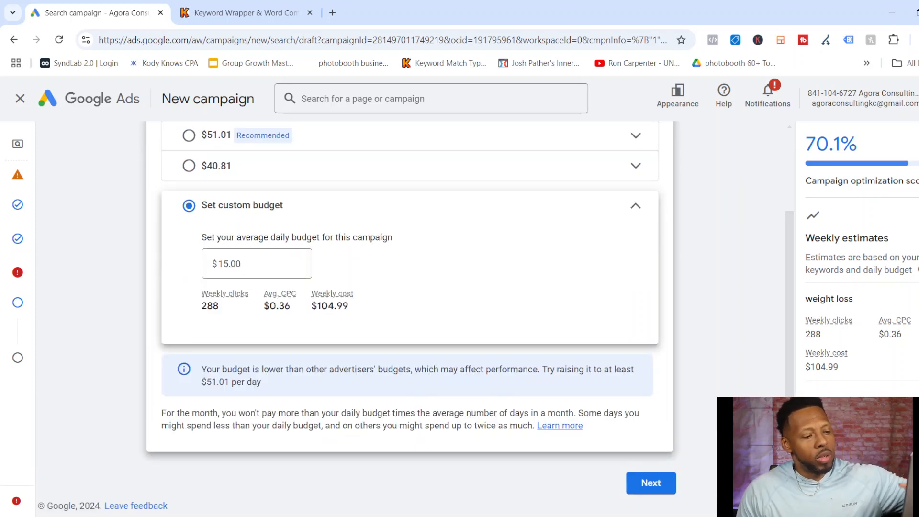
pyautogui.click(651, 483)
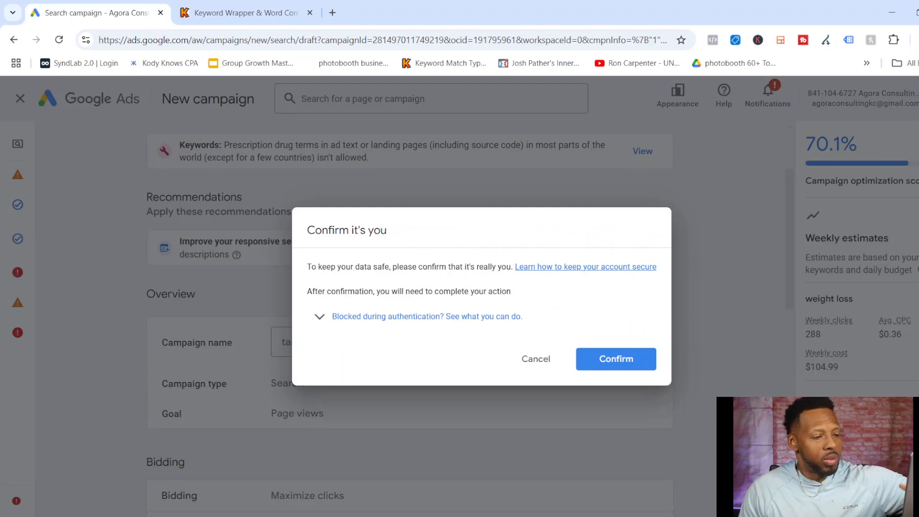